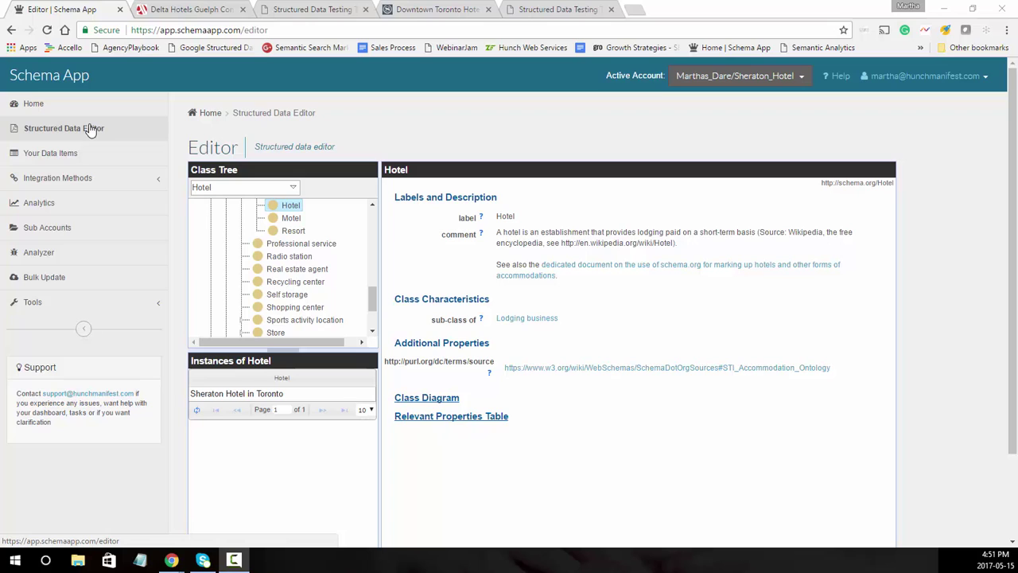
Start a new Hotel instance named Delta Hotel Guelph
{"action": "left_click", "coordinate": [222, 187]}
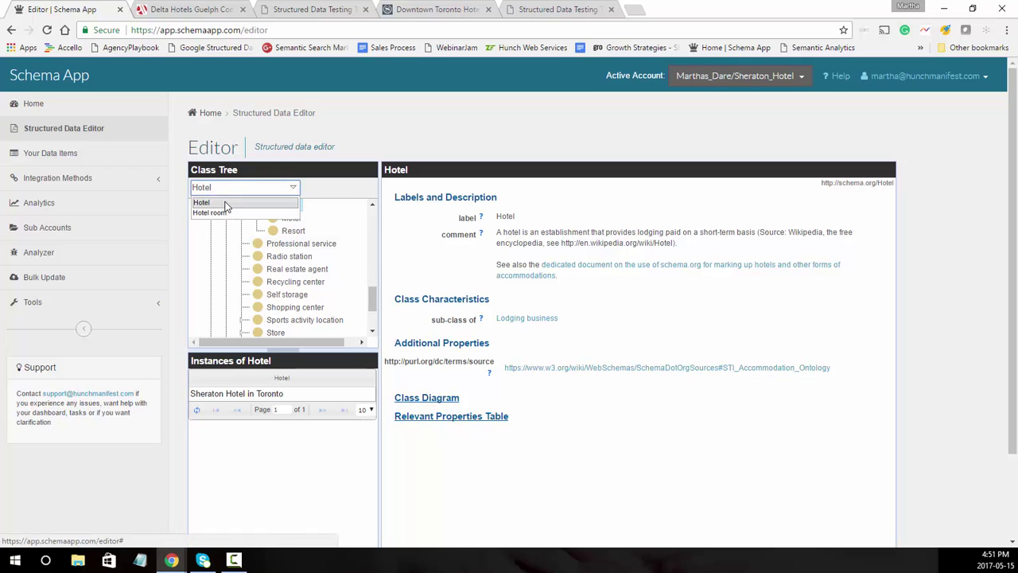
{"action": "scroll", "coordinate": [298, 267], "scroll_direction": "up", "scroll_amount": 1}
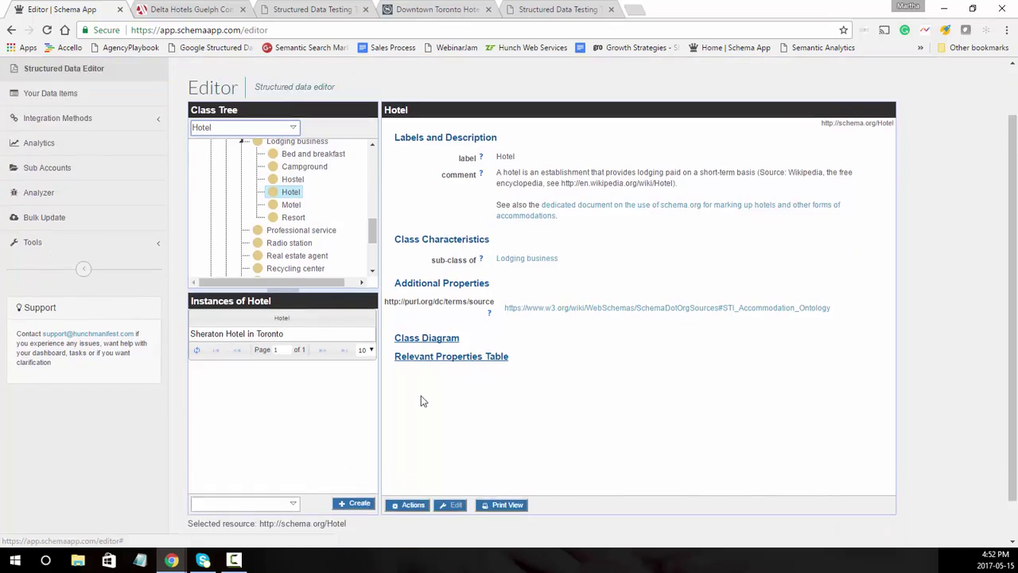
{"action": "scroll", "coordinate": [421, 396], "scroll_direction": "down", "scroll_amount": 2}
{"action": "left_click", "coordinate": [352, 459]}
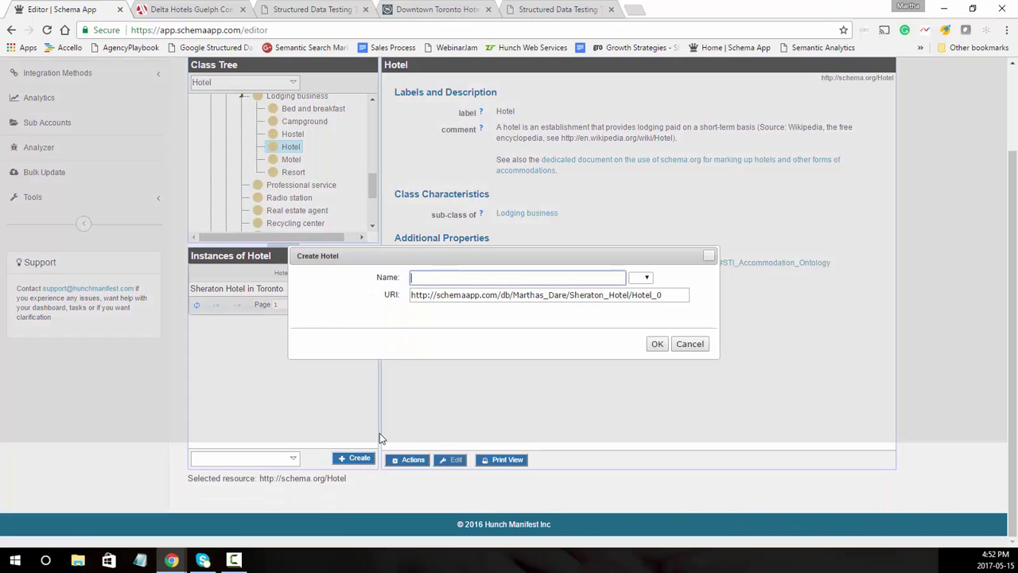
{"action": "type", "text": "Delta Hotel Guelph"}
Set the instance URI to the hotel's Marriott page address and confirm creation
{"action": "left_click", "coordinate": [179, 8]}
{"action": "left_click", "coordinate": [178, 27]}
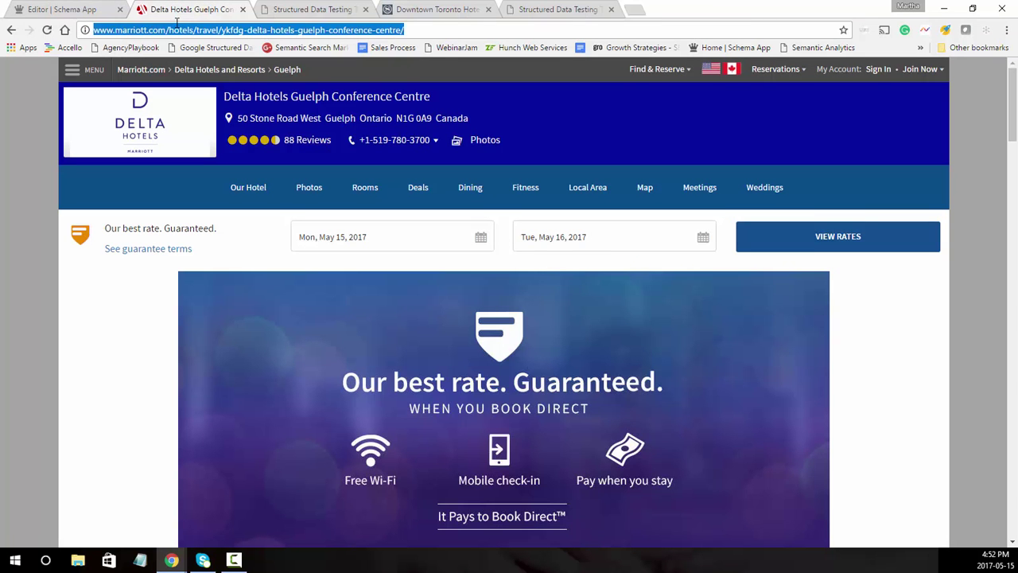
{"action": "left_click", "coordinate": [80, 8]}
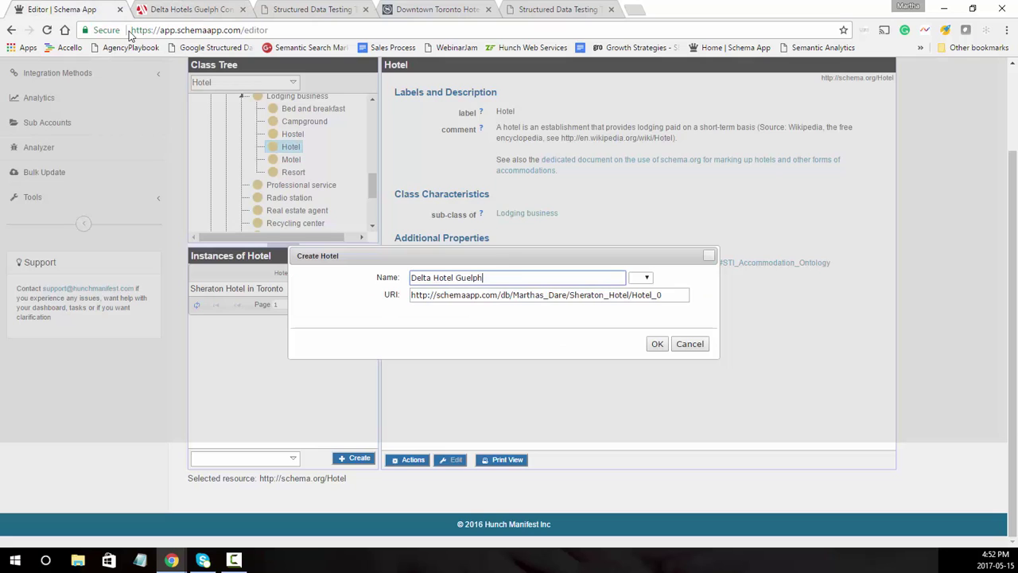
{"action": "double_click", "coordinate": [525, 296]}
{"action": "key", "text": "ctrl+v"}
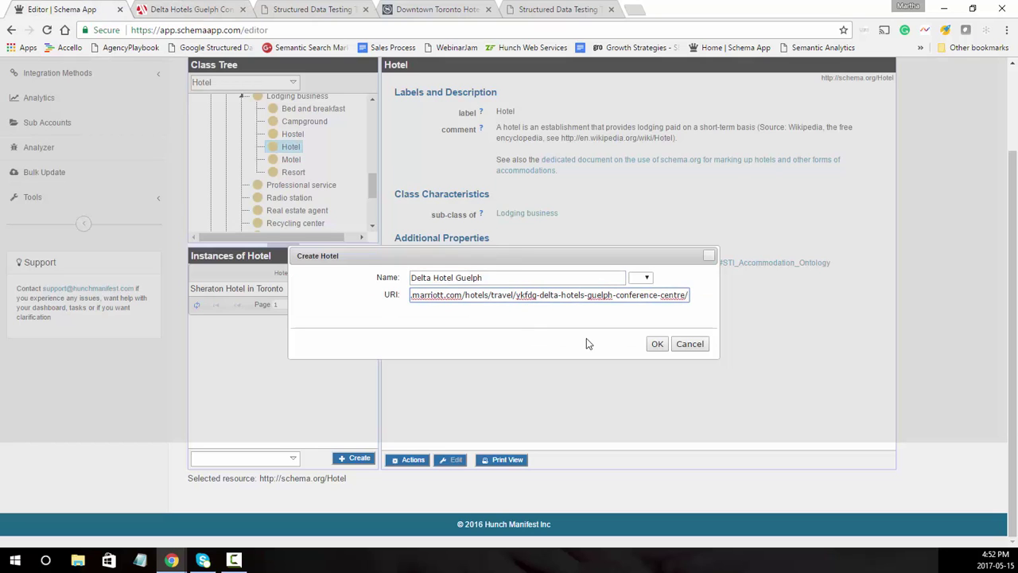
{"action": "left_click", "coordinate": [657, 344]}
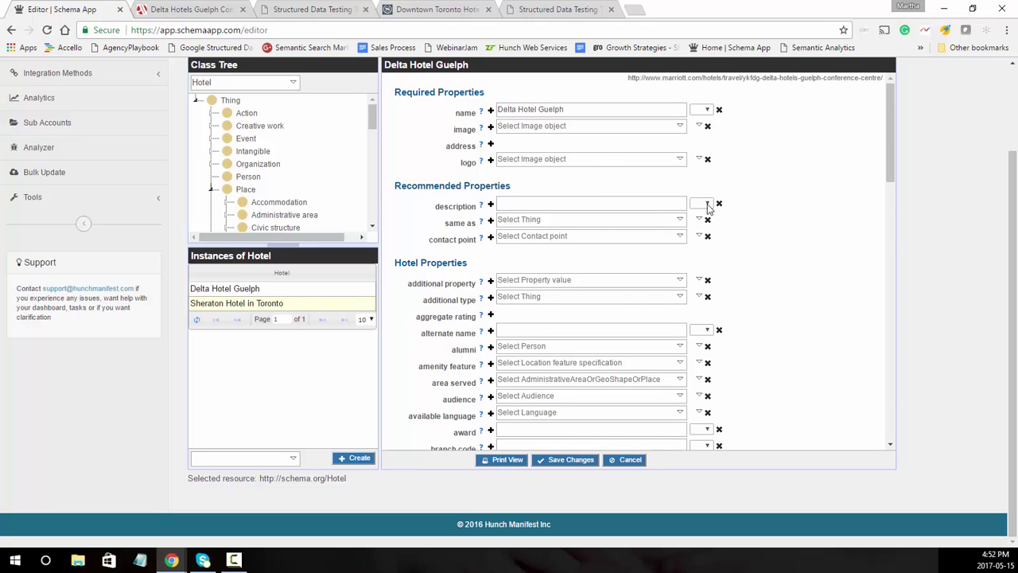
Set the hotel image to the Marriott photo's URL and add an empty address block
{"action": "left_click", "coordinate": [542, 125]}
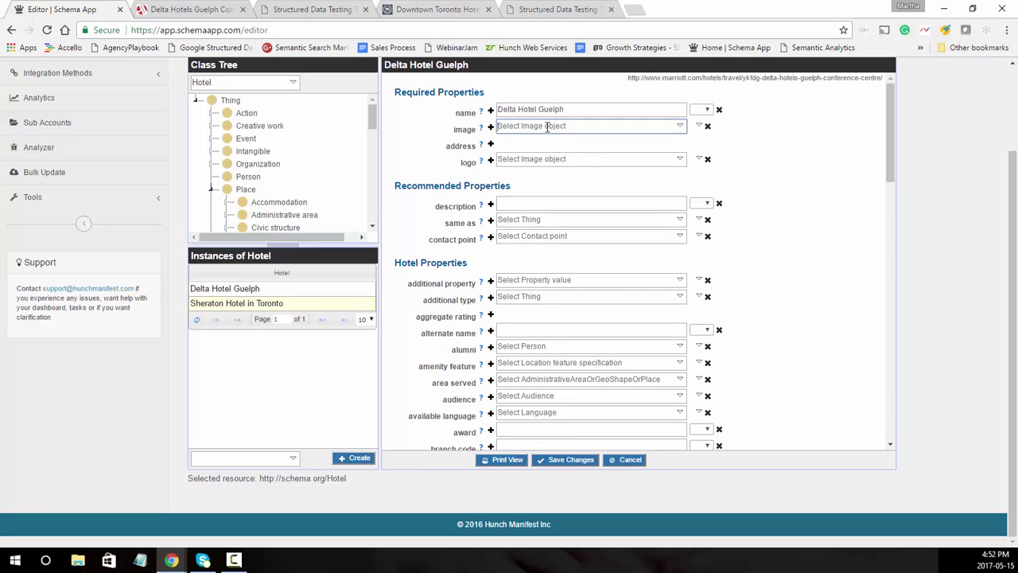
{"action": "left_click", "coordinate": [195, 12]}
{"action": "scroll", "coordinate": [605, 282], "scroll_direction": "down", "scroll_amount": 10}
{"action": "scroll", "coordinate": [620, 282], "scroll_direction": "up", "scroll_amount": 10}
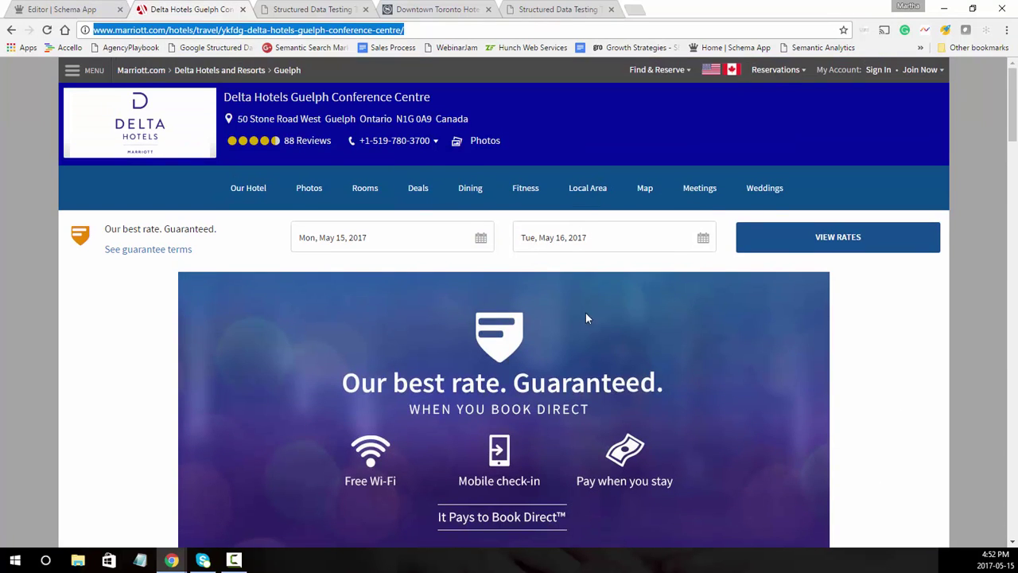
{"action": "scroll", "coordinate": [598, 301], "scroll_direction": "down", "scroll_amount": 2}
{"action": "scroll", "coordinate": [634, 350], "scroll_direction": "up", "scroll_amount": 2}
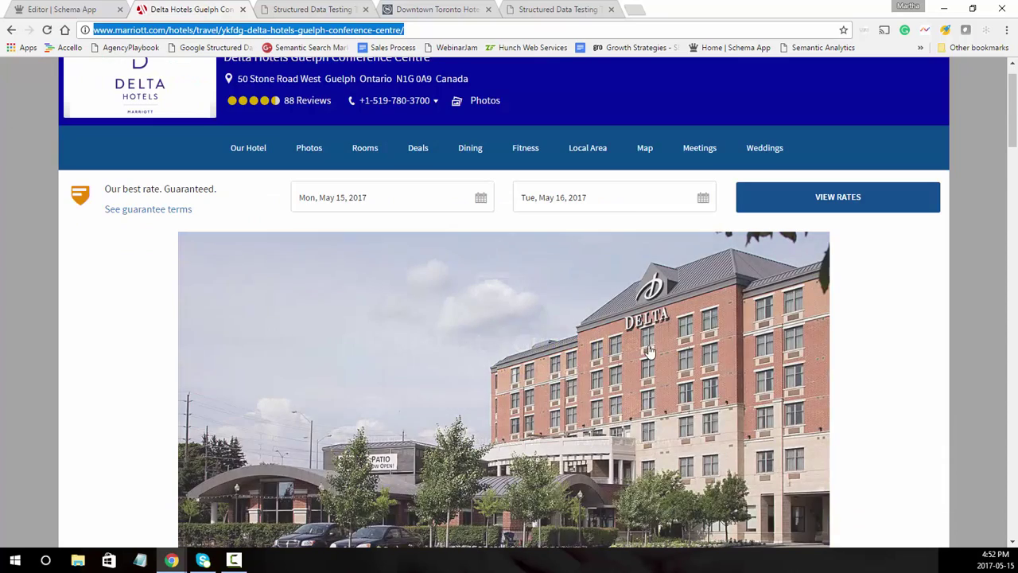
{"action": "right_click", "coordinate": [625, 350]}
{"action": "left_click", "coordinate": [646, 402]}
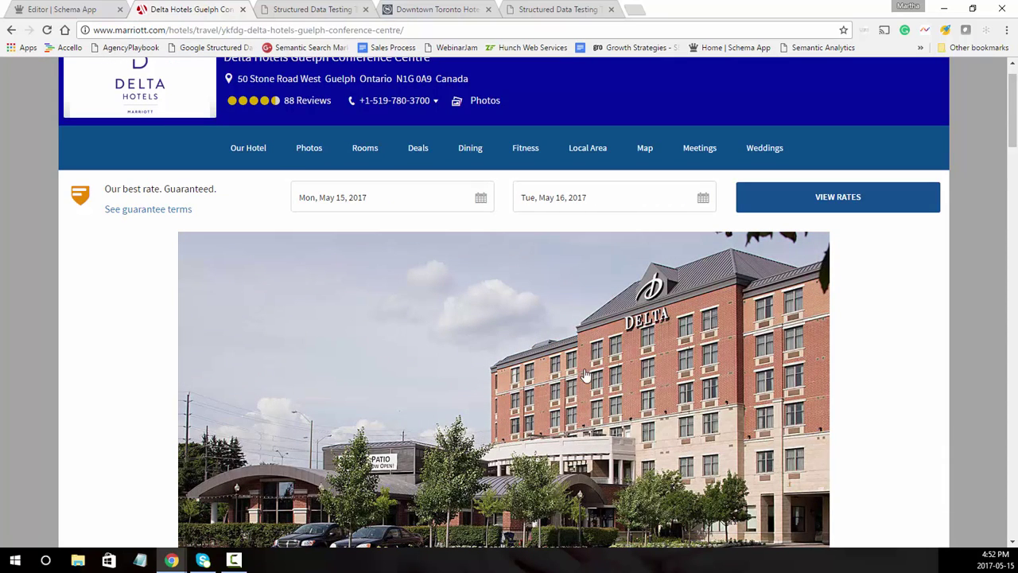
{"action": "left_click", "coordinate": [83, 8]}
{"action": "mouse_move", "coordinate": [481, 146]}
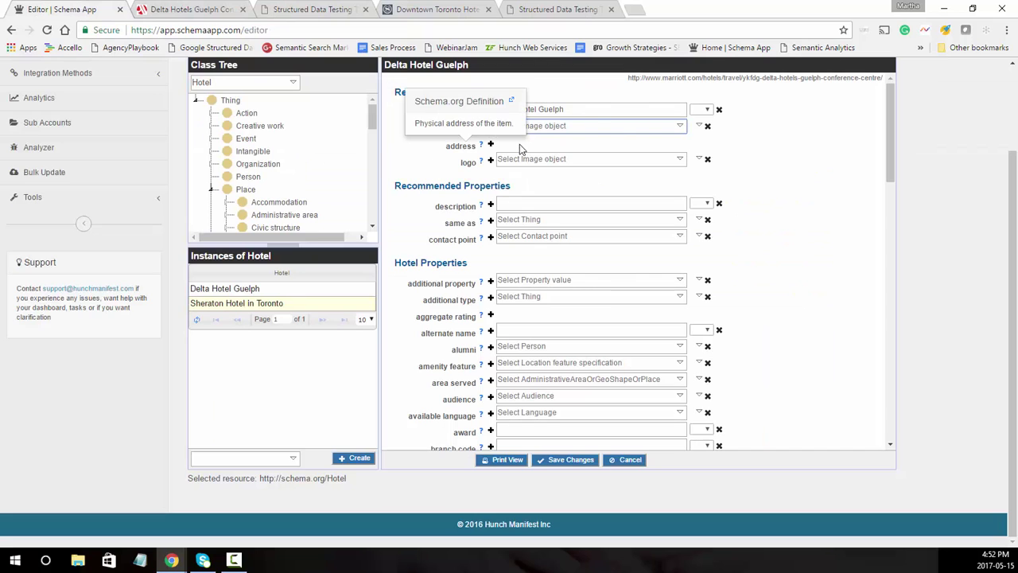
{"action": "type", "text": "http://cache.marriott.com/propertyimages/y/ykfdg/ykfdg_main01_r.jpg?resize=0.5x0.5x"}
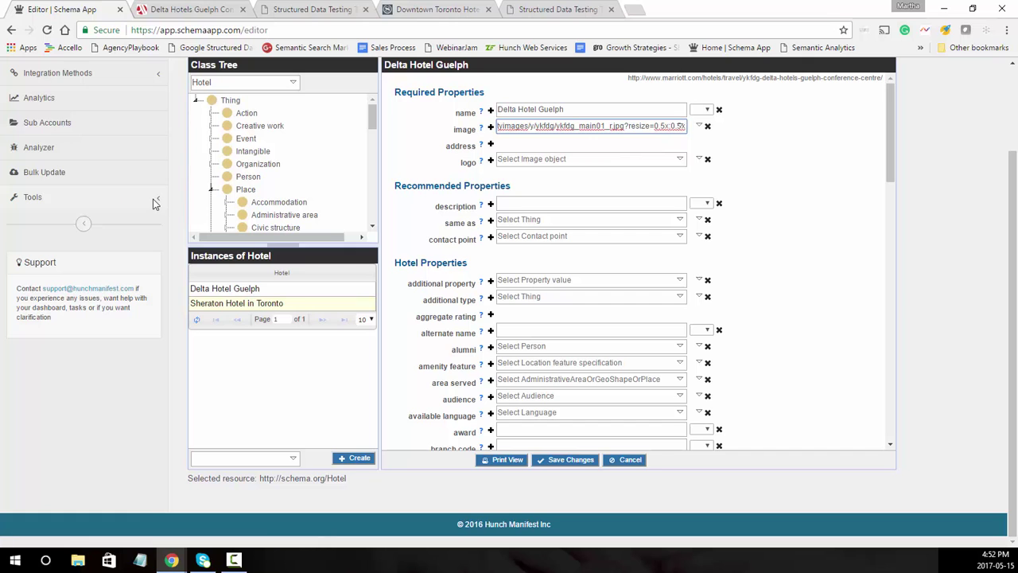
{"action": "left_click", "coordinate": [491, 144]}
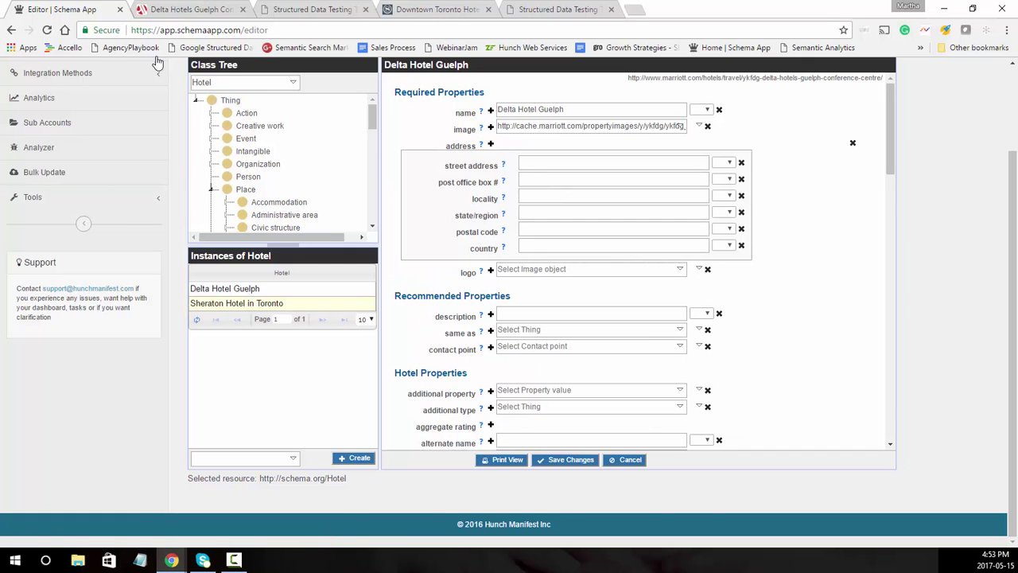
Enter the street address 50 Stone Road West, checked against the Marriott page
{"action": "left_click", "coordinate": [163, 8]}
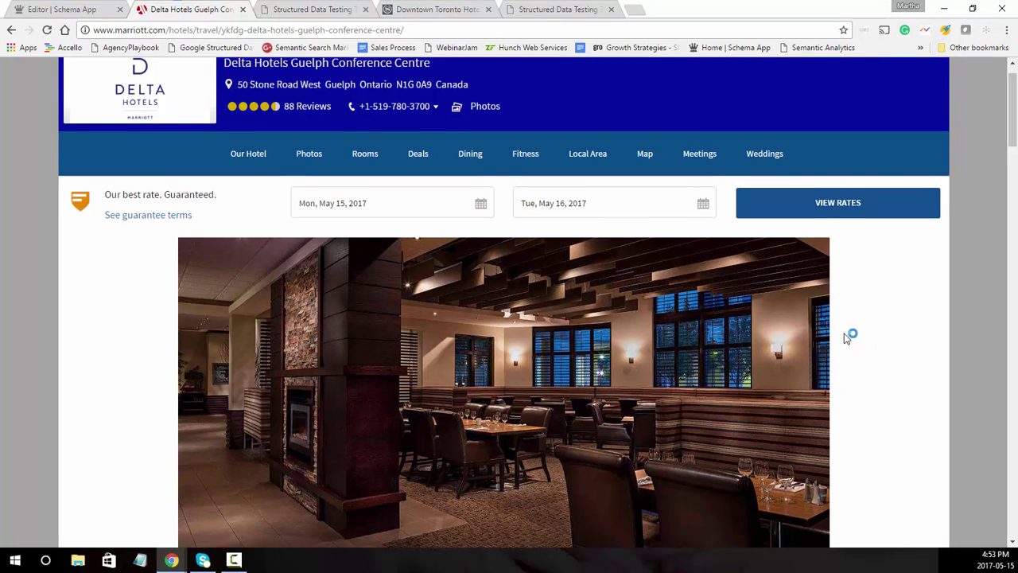
{"action": "scroll", "coordinate": [849, 334], "scroll_direction": "up", "scroll_amount": 1}
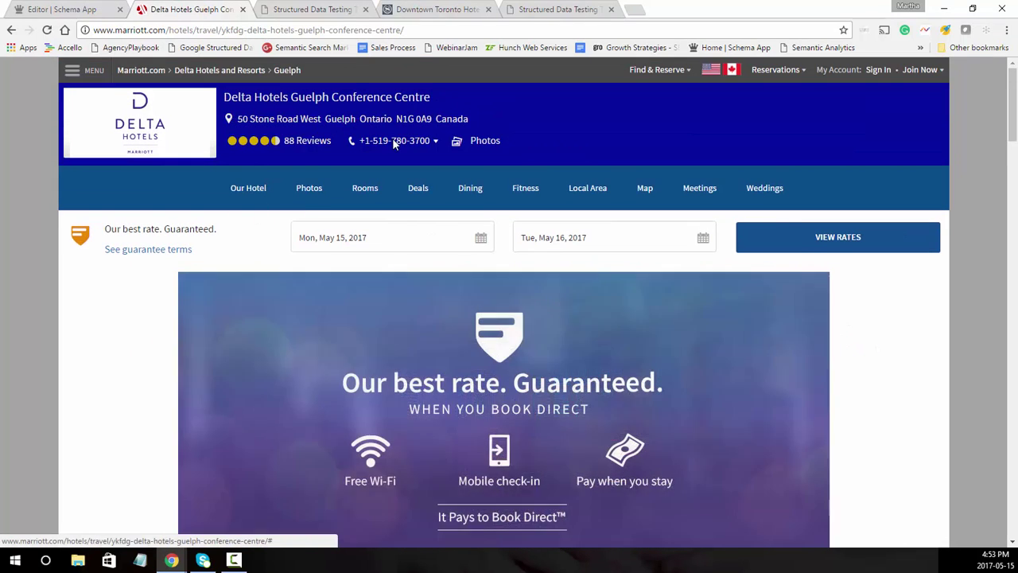
{"action": "left_click", "coordinate": [63, 9]}
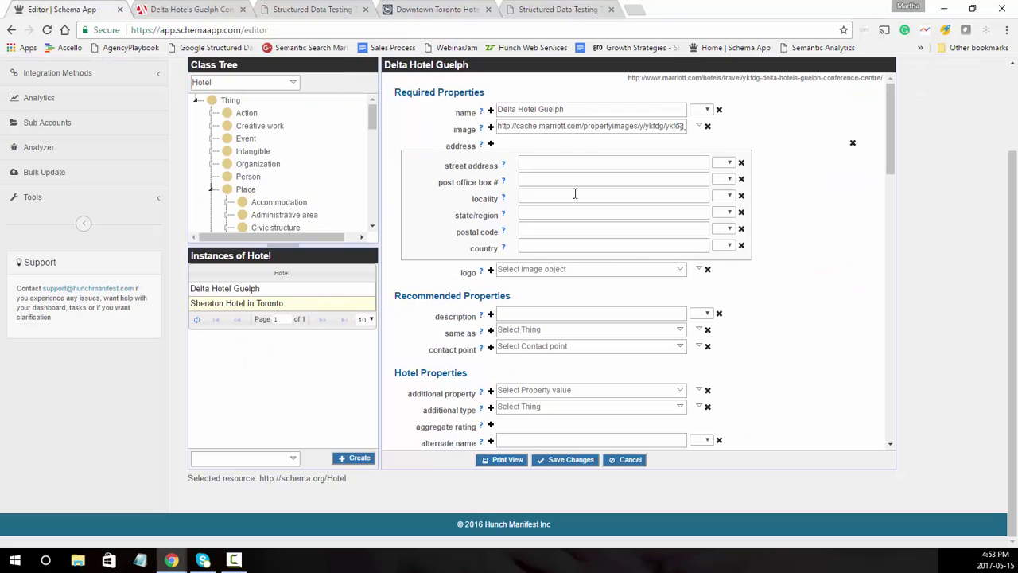
{"action": "left_click", "coordinate": [559, 163]}
{"action": "type", "text": "50 "}
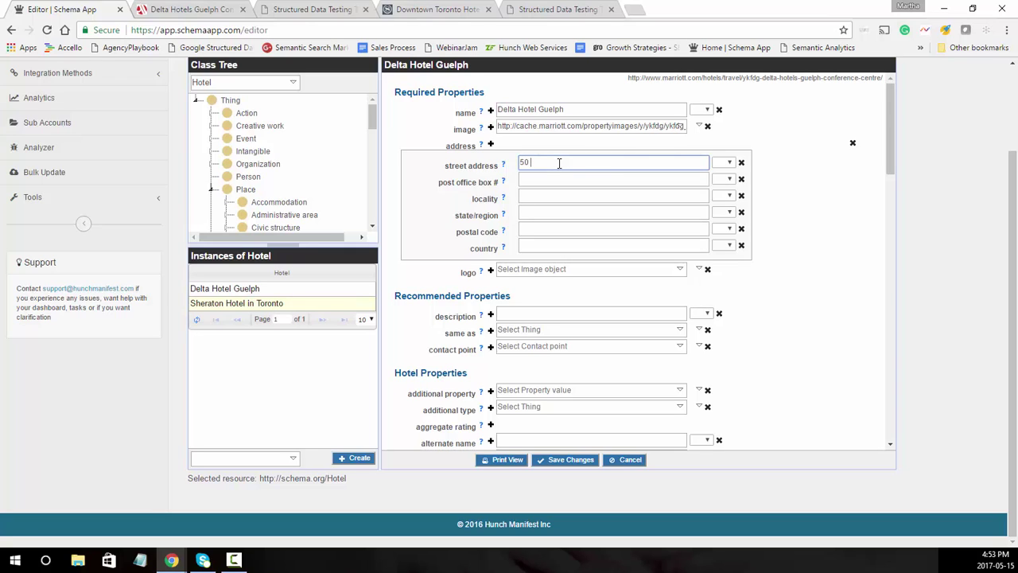
{"action": "type", "text": "Stone Road West"}
{"action": "key", "text": "Tab"}
{"action": "left_click", "coordinate": [533, 164]}
{"action": "key", "text": "BackSpace"}
Fill in locality Guelph, region Ontario, postal code N1G 1J3 and country Canada
{"action": "left_click", "coordinate": [530, 195]}
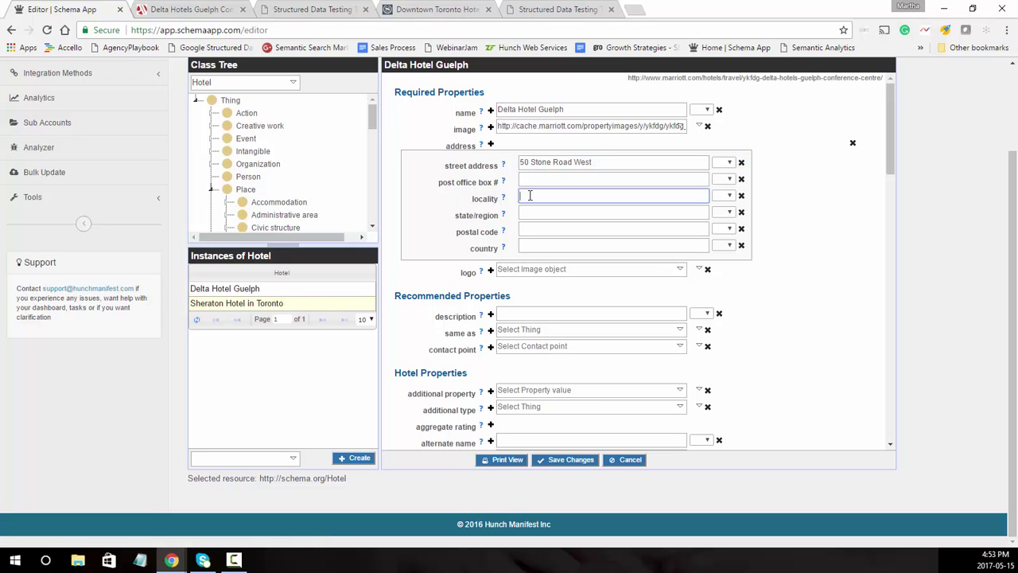
{"action": "left_click", "coordinate": [530, 211]}
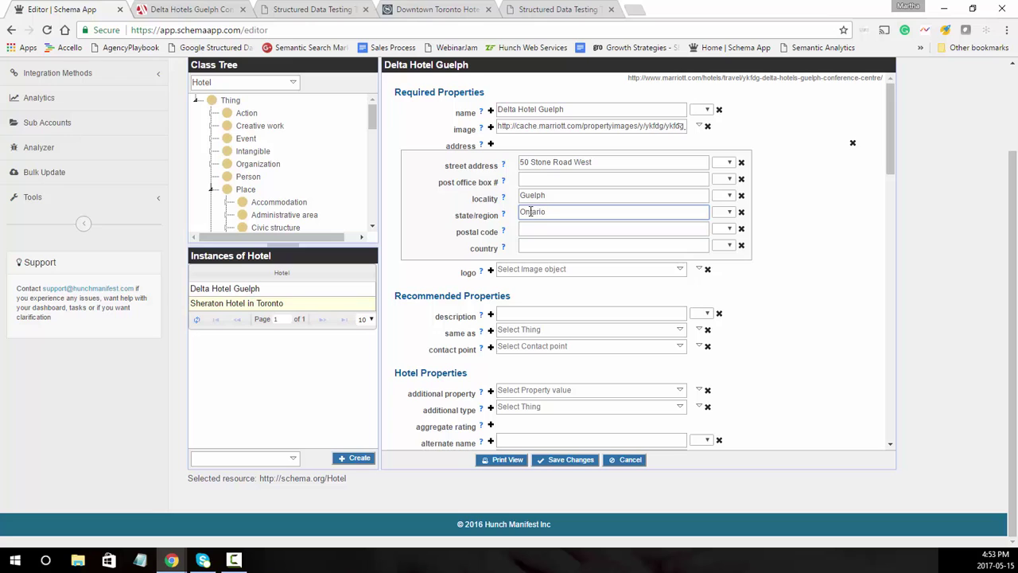
{"action": "left_click", "coordinate": [530, 230]}
{"action": "type", "text": "N1G 1J3"}
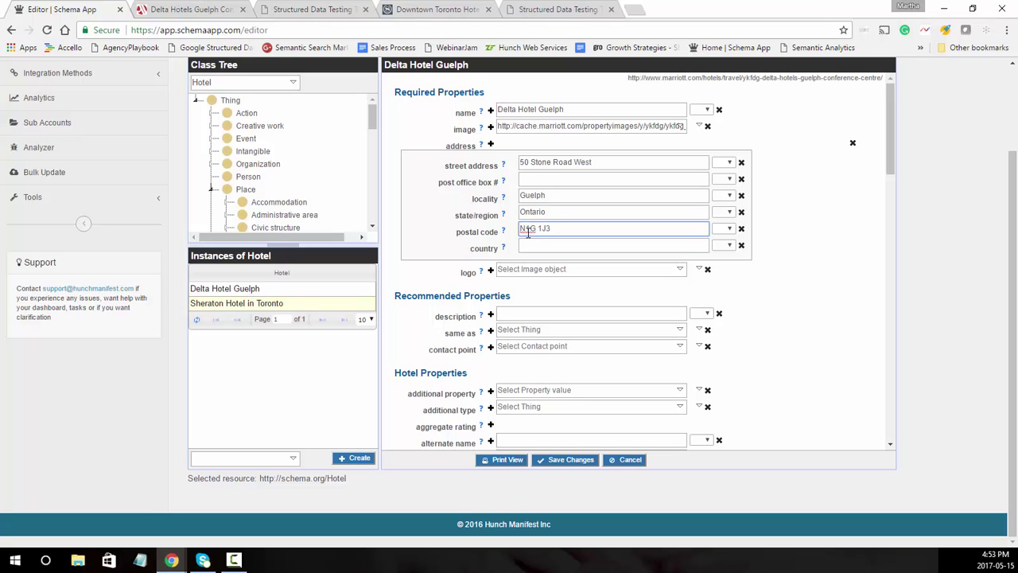
{"action": "left_click", "coordinate": [537, 245]}
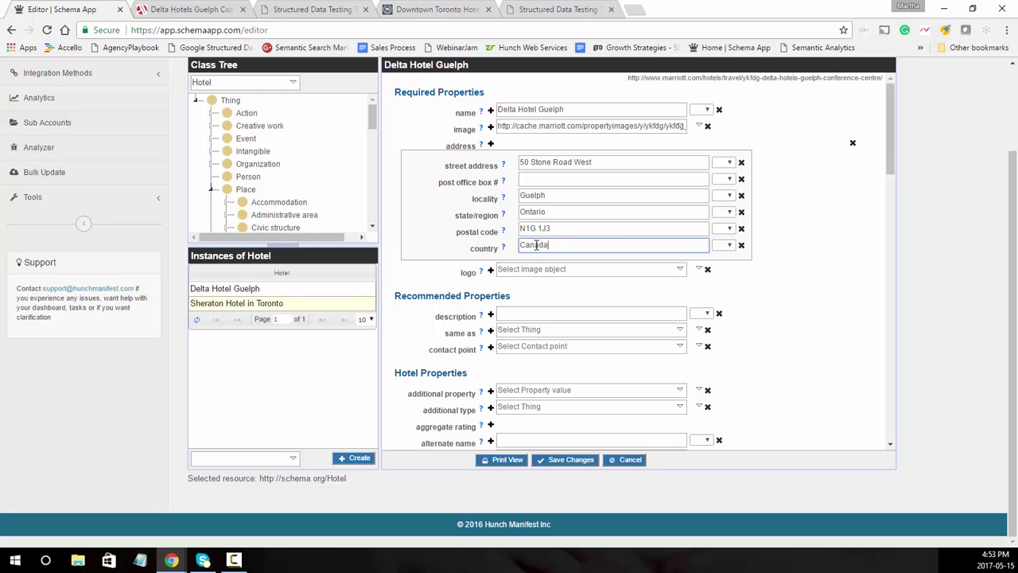
{"action": "type", "text": "Canada"}
{"action": "left_click", "coordinate": [547, 273]}
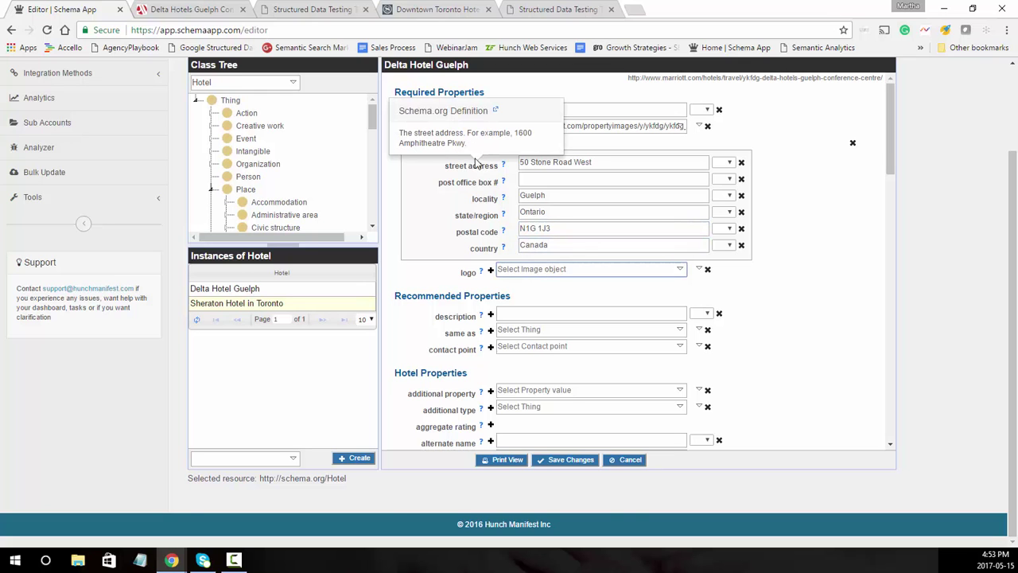
{"action": "left_click", "coordinate": [187, 9]}
Set the hotel logo to the Delta logo's image address from the Marriott page
{"action": "right_click", "coordinate": [127, 106]}
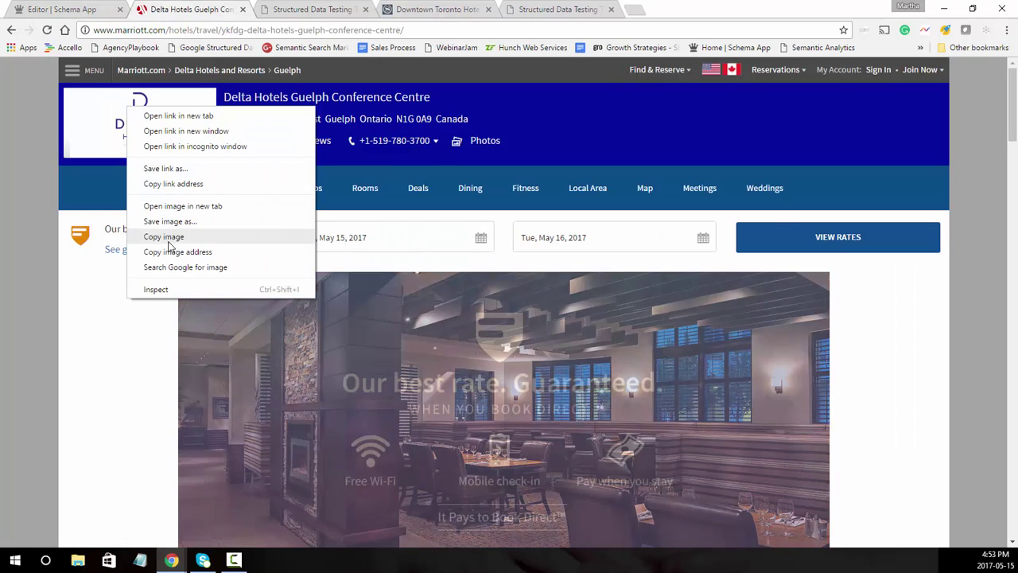
{"action": "left_click", "coordinate": [178, 251]}
{"action": "left_click", "coordinate": [72, 9]}
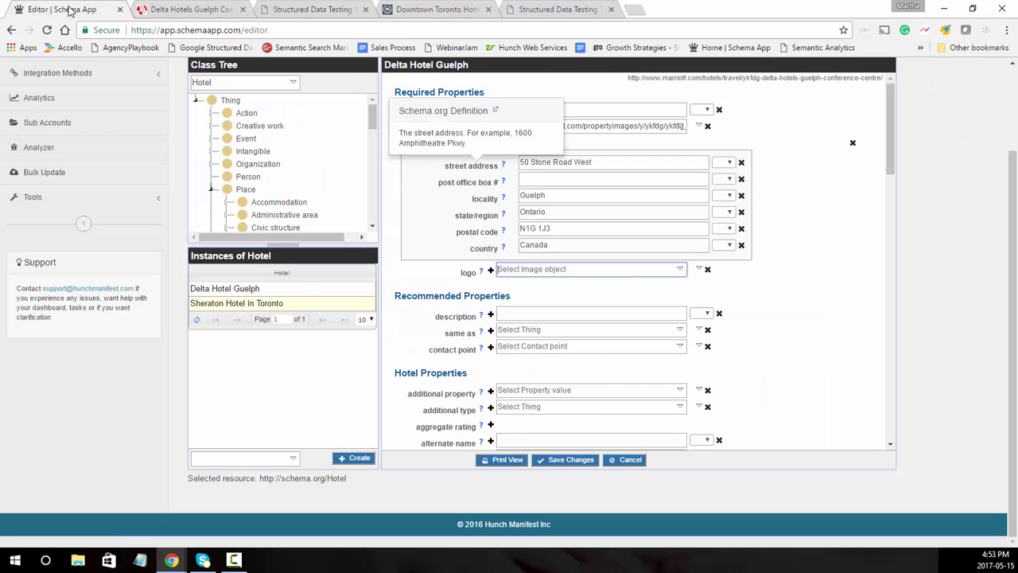
{"action": "type", "text": "http://cache.marriott.com/propertyimages/brandgeneric/de/de_logo_L.png"}
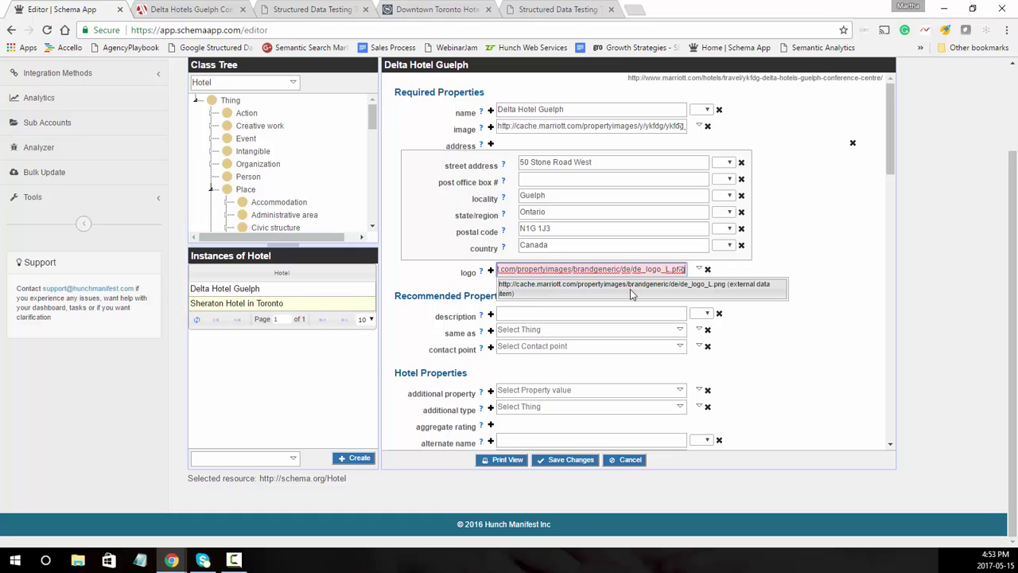
{"action": "left_click", "coordinate": [630, 289]}
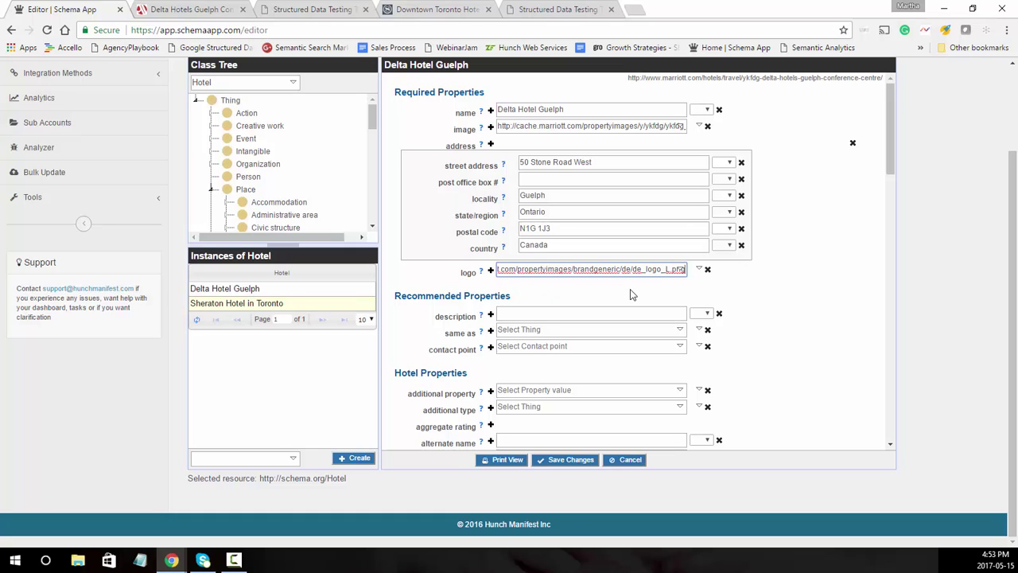
Give the hotel the description 'Delta hotel and conference centre in Guelph.'
{"action": "left_click", "coordinate": [583, 313]}
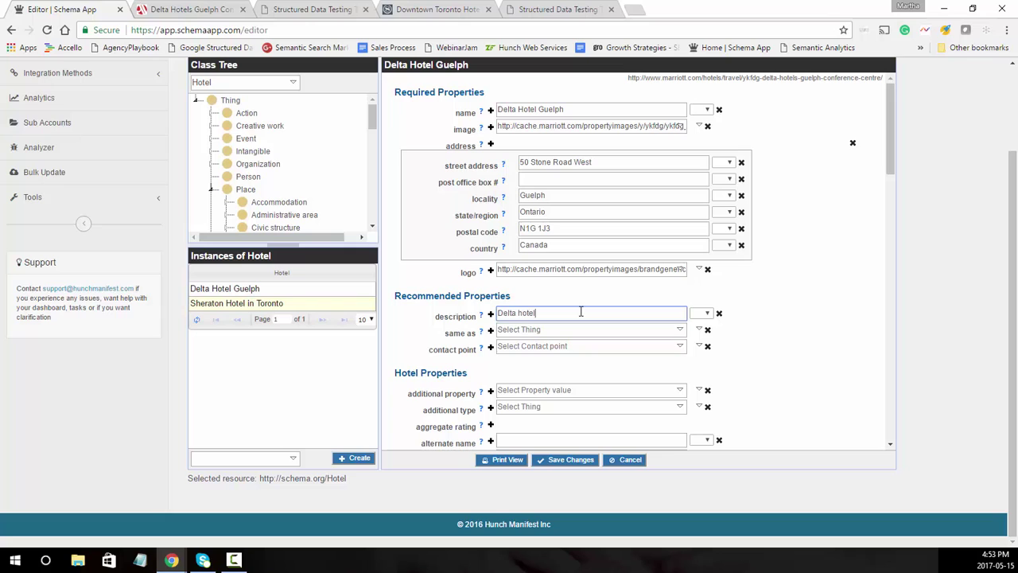
{"action": "type", "text": "Delta hotel and conference centre in Guelph."}
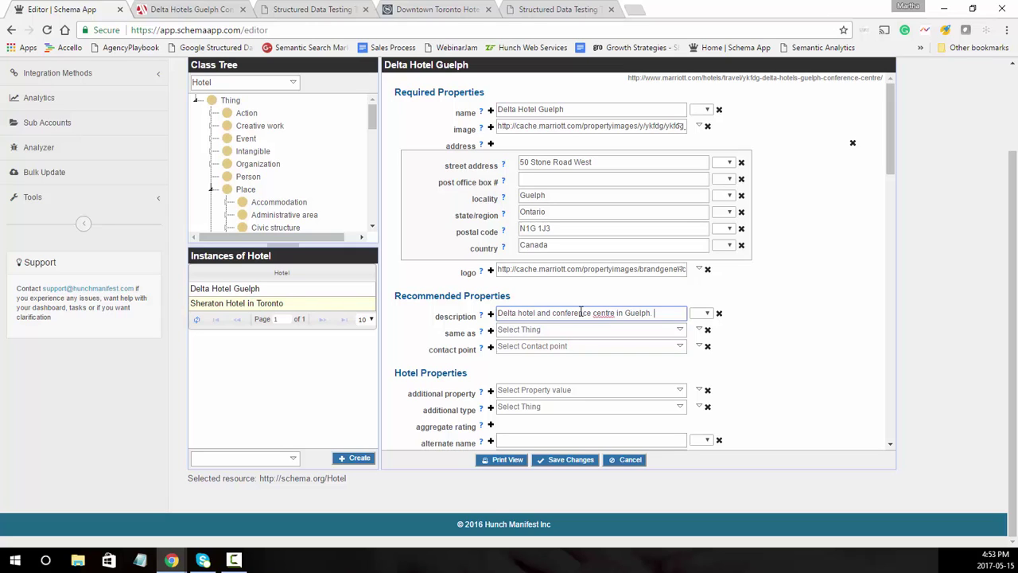
{"action": "left_click", "coordinate": [577, 326]}
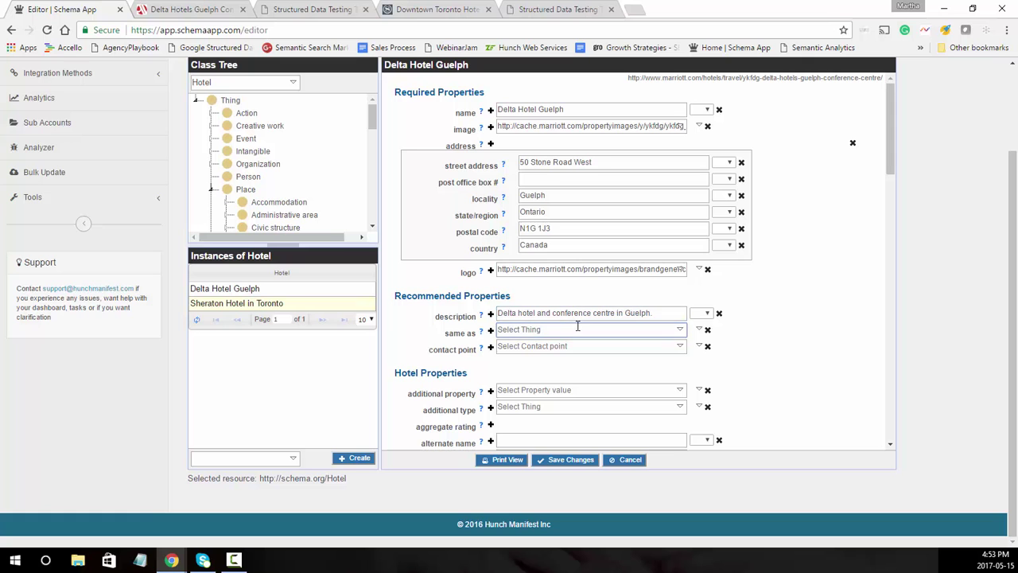
{"action": "left_click", "coordinate": [188, 11]}
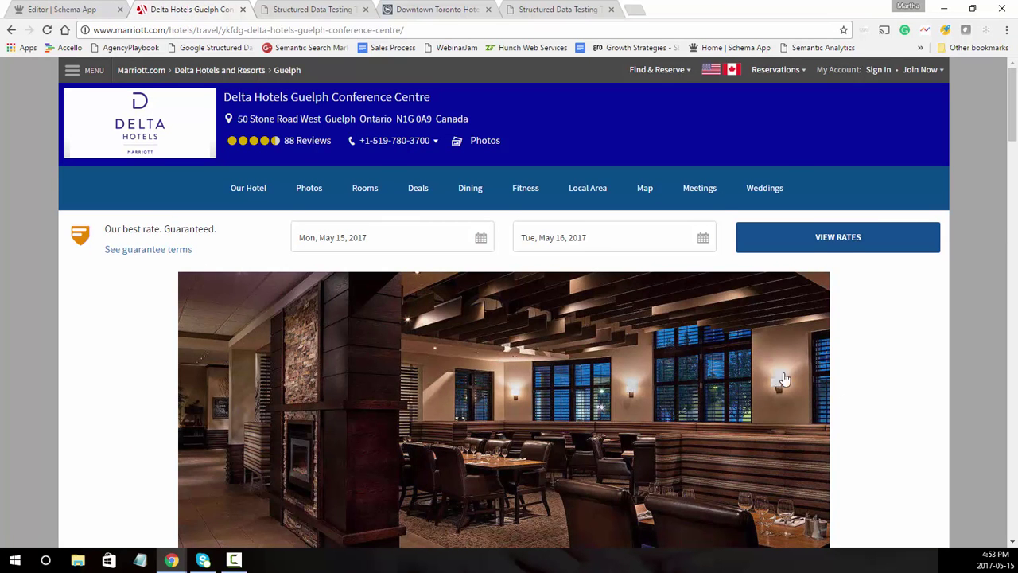
Set the hotel's same as to the Google+ page link from the Marriott page
{"action": "scroll", "coordinate": [865, 414], "scroll_direction": "down", "scroll_amount": 3}
{"action": "scroll", "coordinate": [865, 415], "scroll_direction": "down", "scroll_amount": 10}
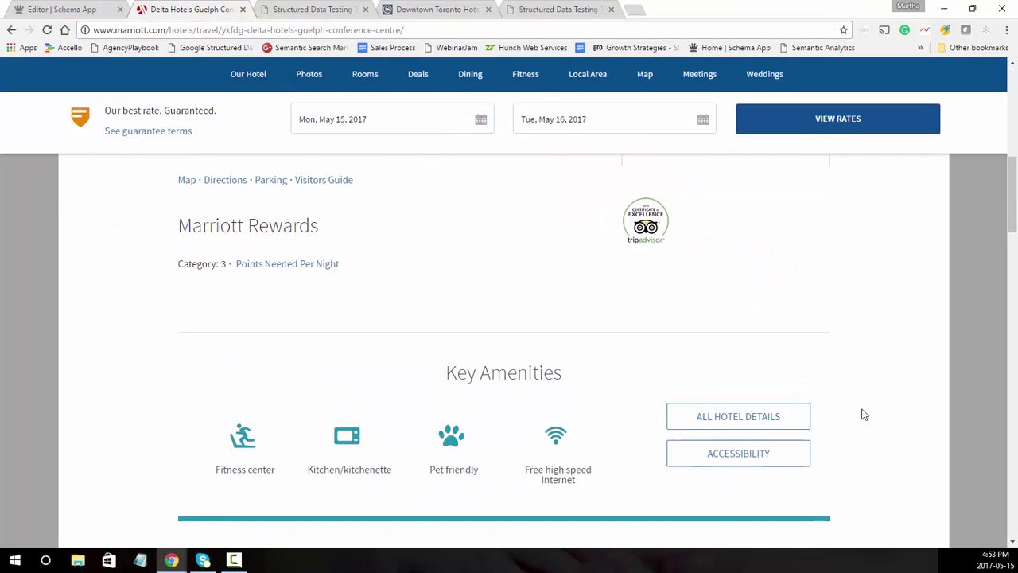
{"action": "scroll", "coordinate": [864, 415], "scroll_direction": "down", "scroll_amount": 9}
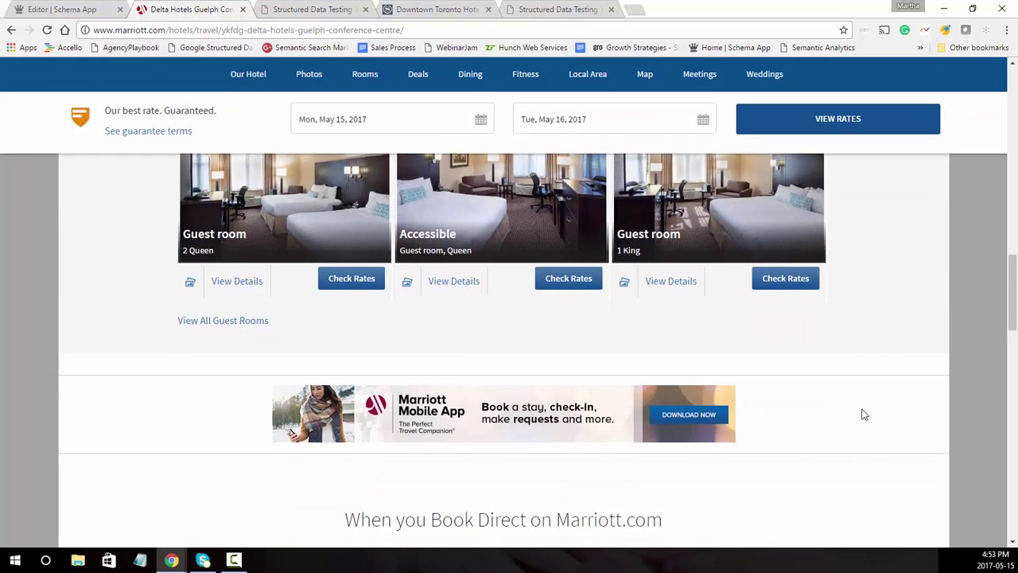
{"action": "scroll", "coordinate": [864, 414], "scroll_direction": "down", "scroll_amount": 6}
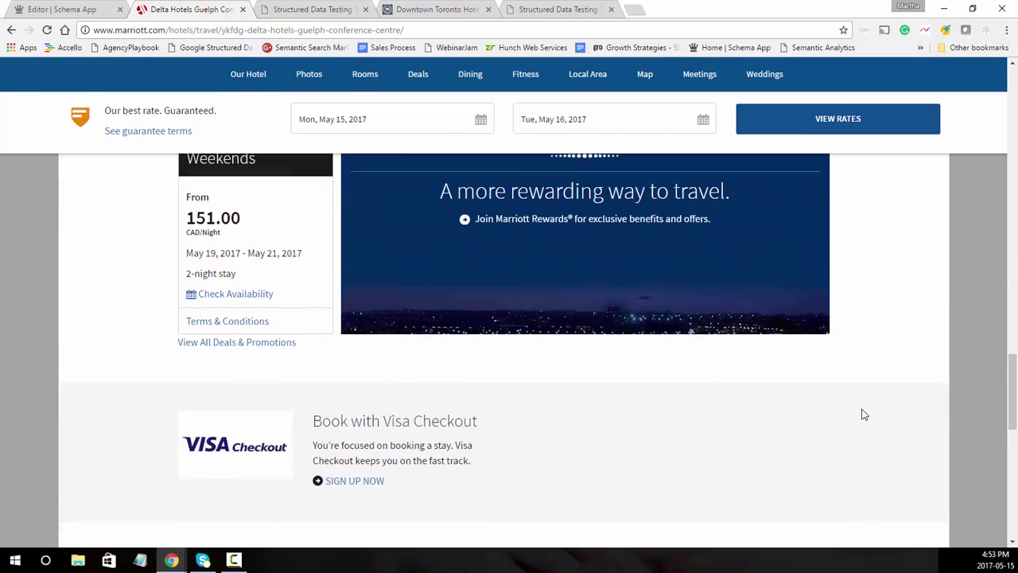
{"action": "scroll", "coordinate": [864, 415], "scroll_direction": "down", "scroll_amount": 5}
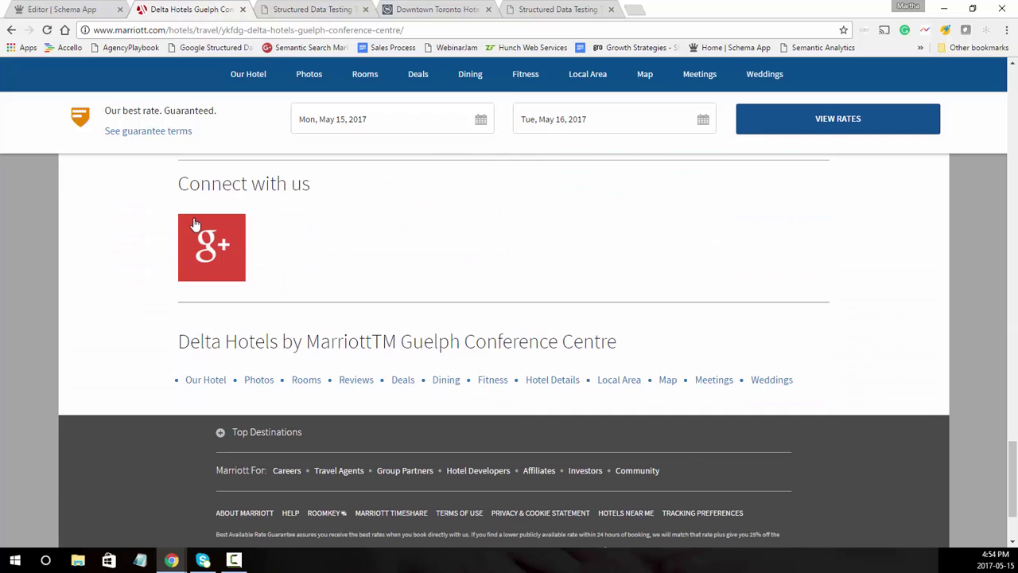
{"action": "right_click", "coordinate": [211, 236]}
{"action": "left_click", "coordinate": [251, 310]}
{"action": "left_click", "coordinate": [34, 11]}
{"action": "key", "text": "ctrl+v"}
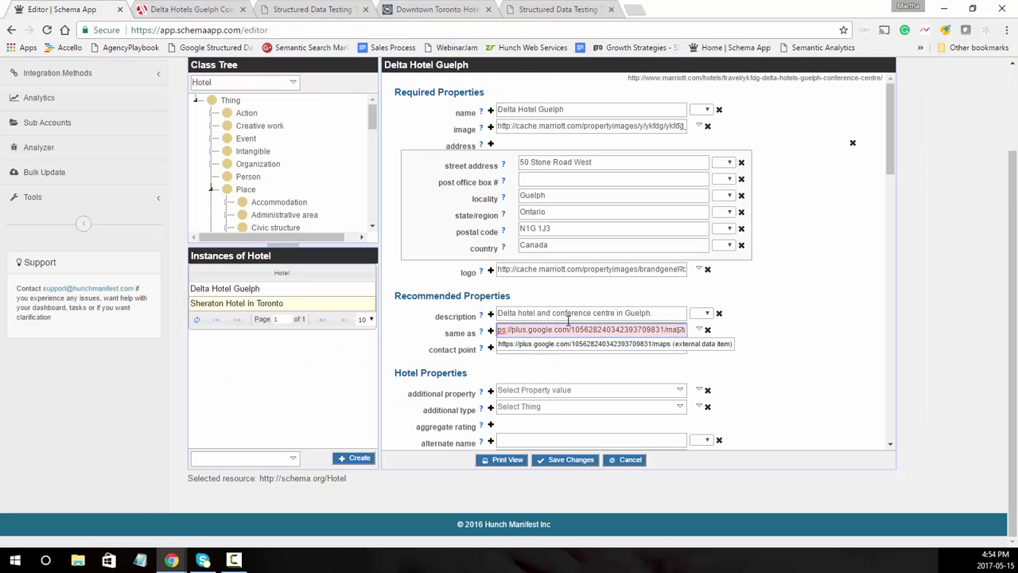
{"action": "left_click", "coordinate": [578, 348]}
{"action": "left_click", "coordinate": [577, 346]}
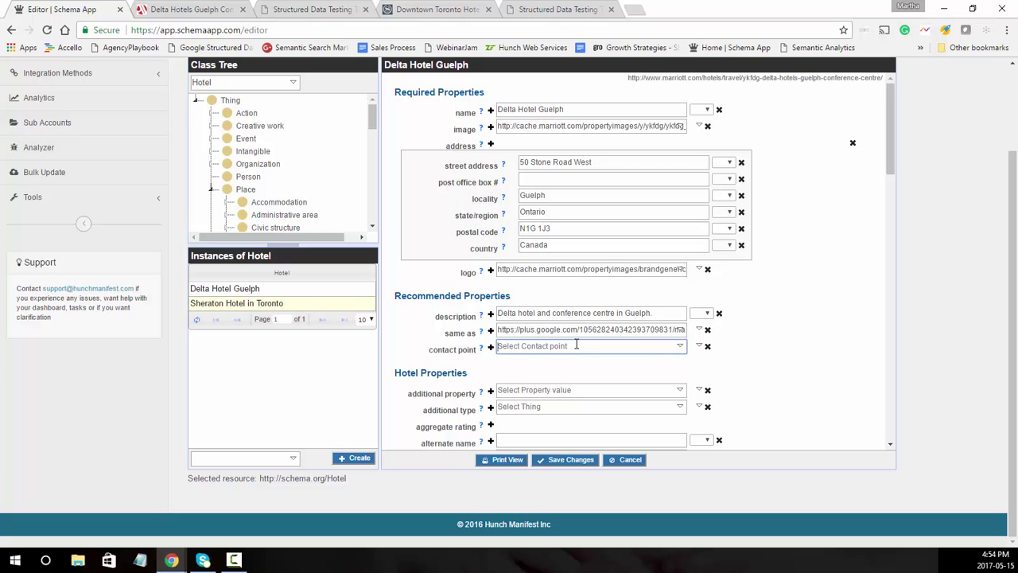
{"action": "left_click", "coordinate": [700, 346]}
Create a new contact point data item for the hotel
{"action": "left_click", "coordinate": [698, 364]}
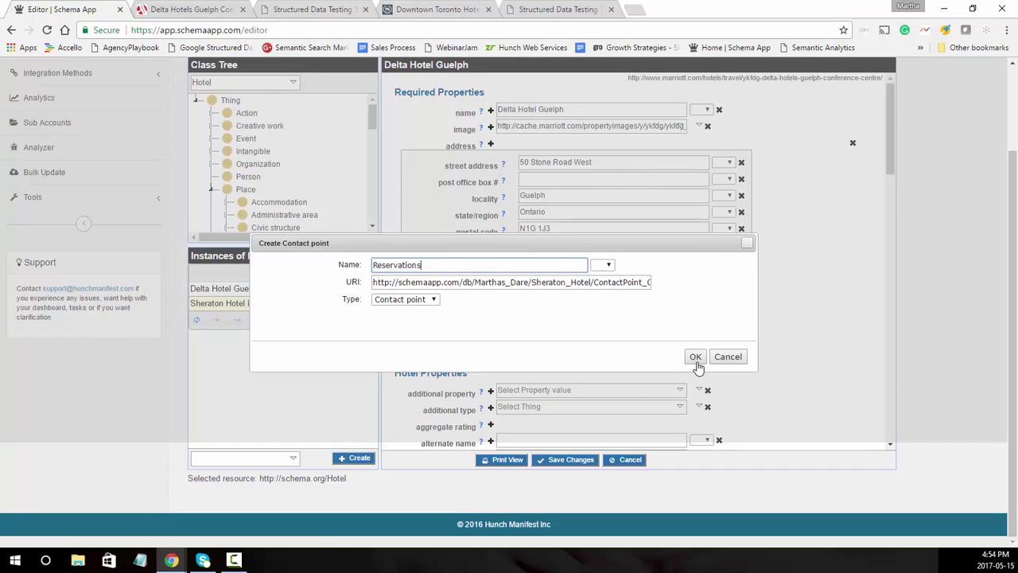
{"action": "double_click", "coordinate": [558, 282]}
{"action": "left_click", "coordinate": [557, 283]}
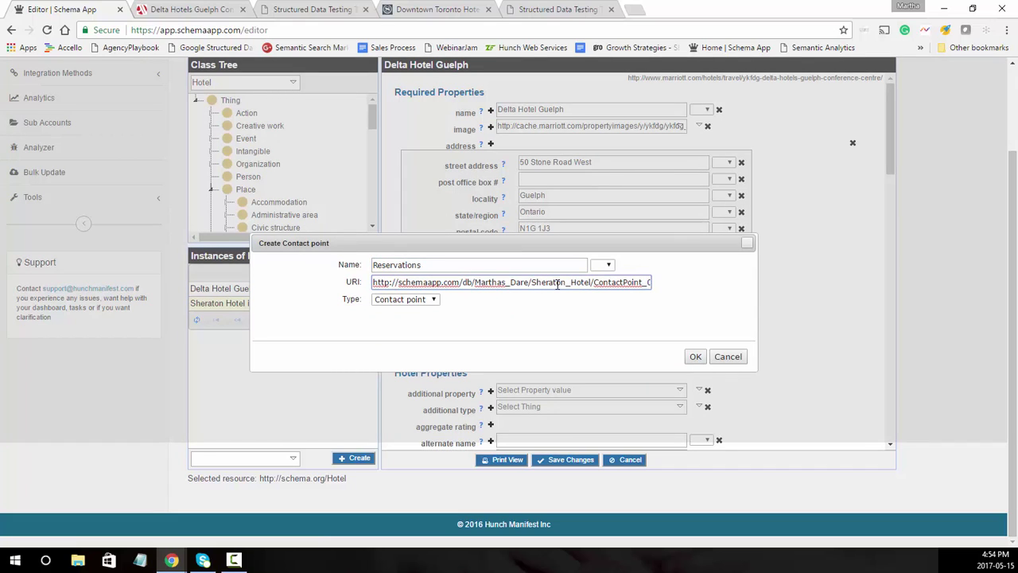
{"action": "left_click", "coordinate": [199, 9]}
{"action": "scroll", "coordinate": [600, 202], "scroll_direction": "up", "scroll_amount": 20}
{"action": "scroll", "coordinate": [601, 202], "scroll_direction": "up", "scroll_amount": 5}
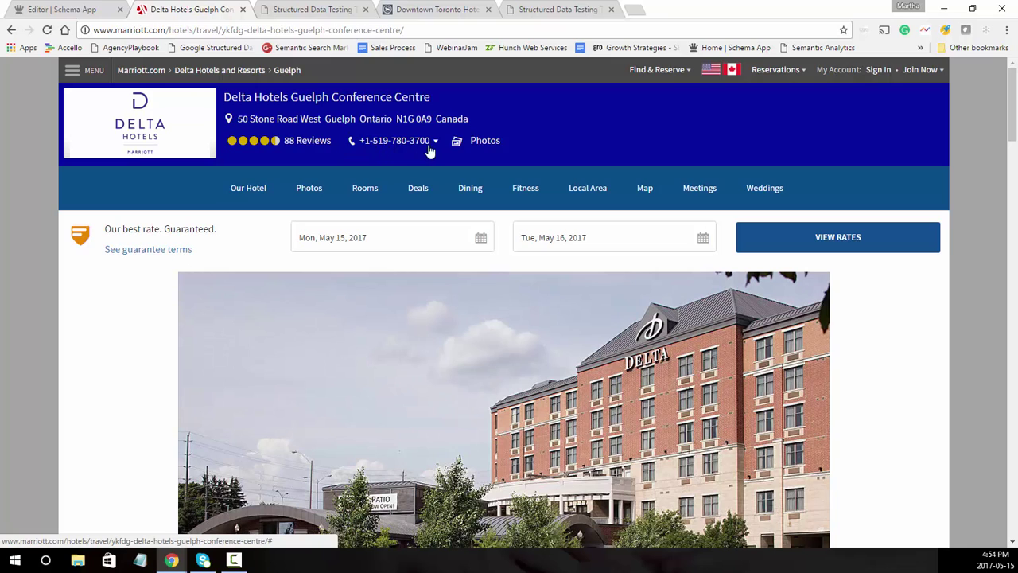
{"action": "left_click_drag", "start_coordinate": [430, 141], "coordinate": [435, 119]}
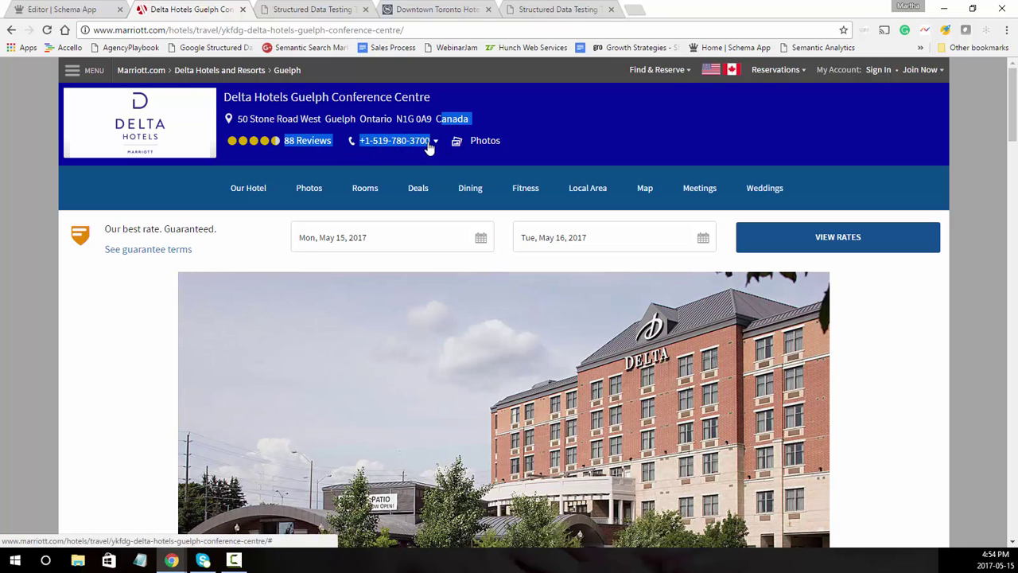
{"action": "left_click", "coordinate": [96, 6]}
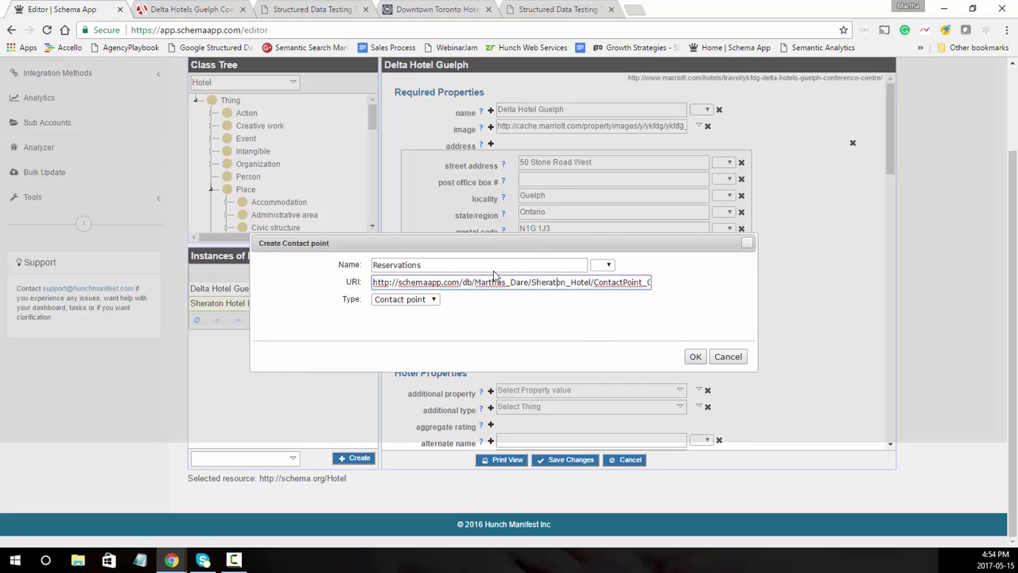
Set the Reservations contact point URI to the Marriott page address plus #reservations
{"action": "triple_click", "coordinate": [450, 281]}
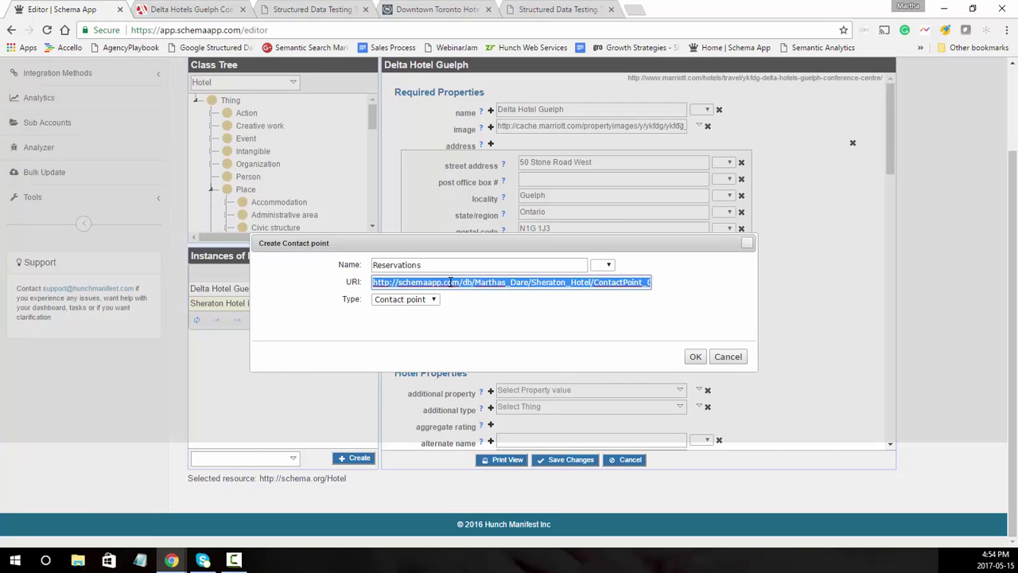
{"action": "left_click", "coordinate": [185, 11]}
{"action": "left_click", "coordinate": [185, 30]}
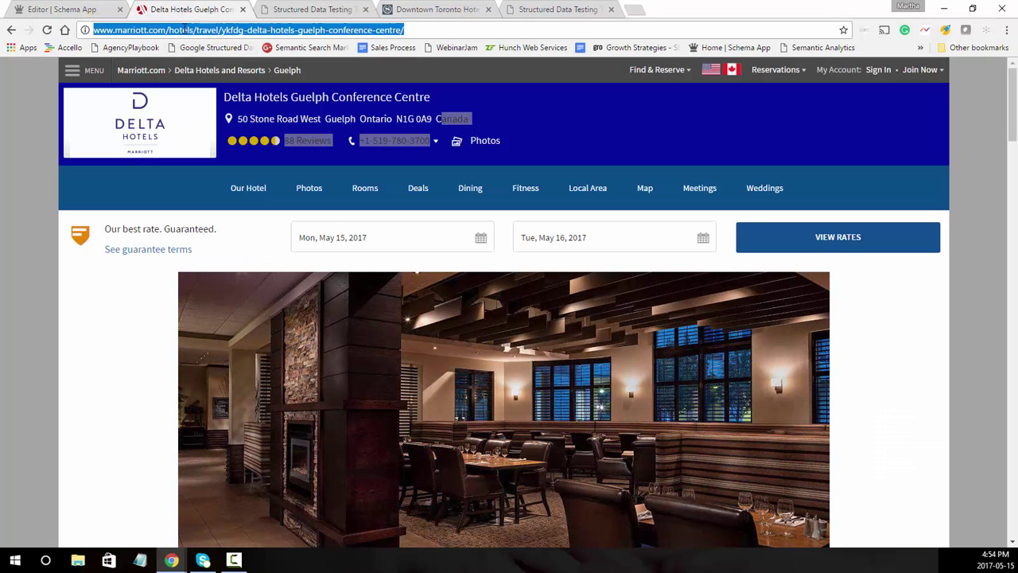
{"action": "left_click", "coordinate": [80, 9]}
{"action": "key", "text": "ctrl+v"}
{"action": "type", "text": "#res"}
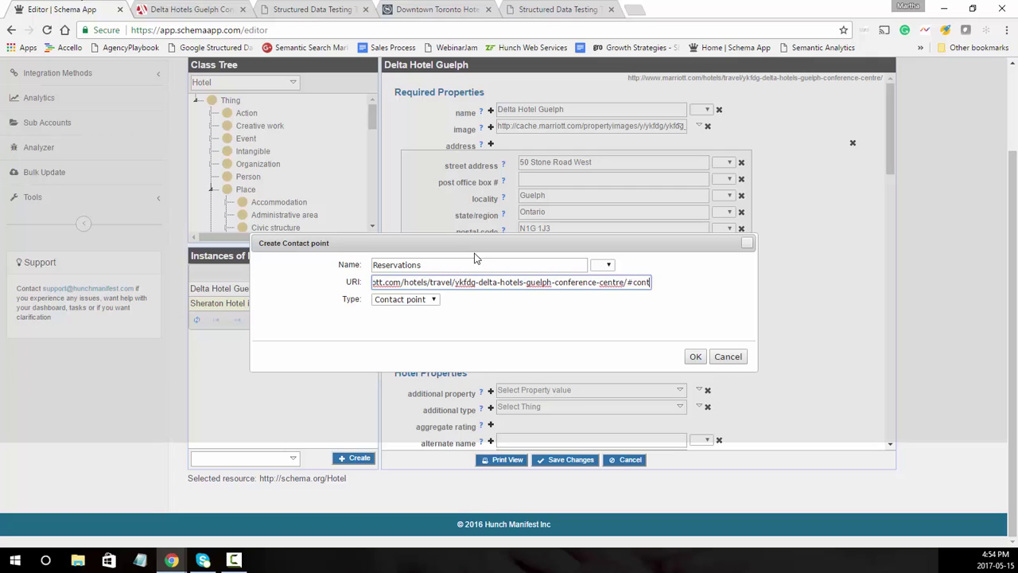
{"action": "type", "text": "ervati"}
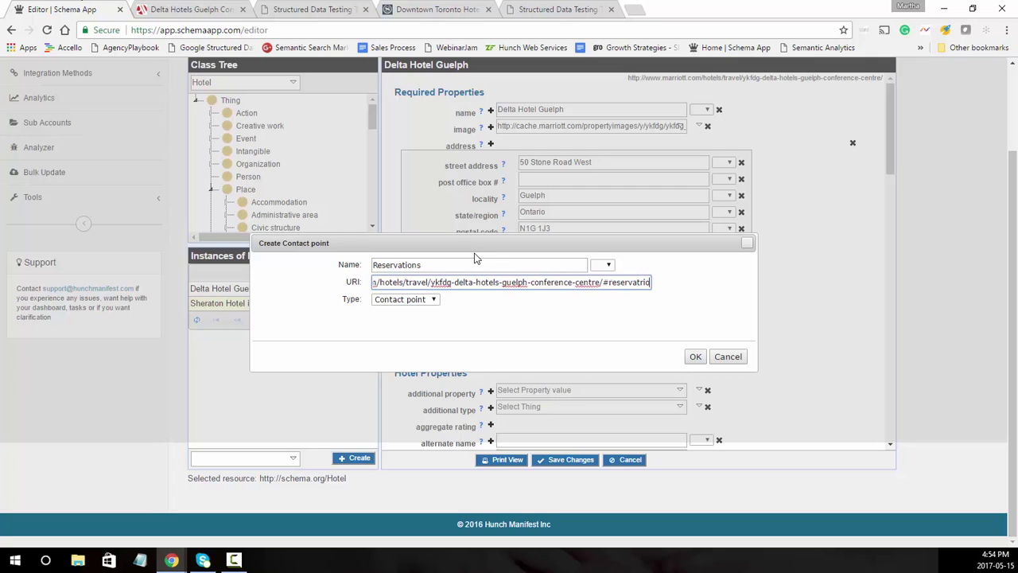
{"action": "type", "text": "ons"}
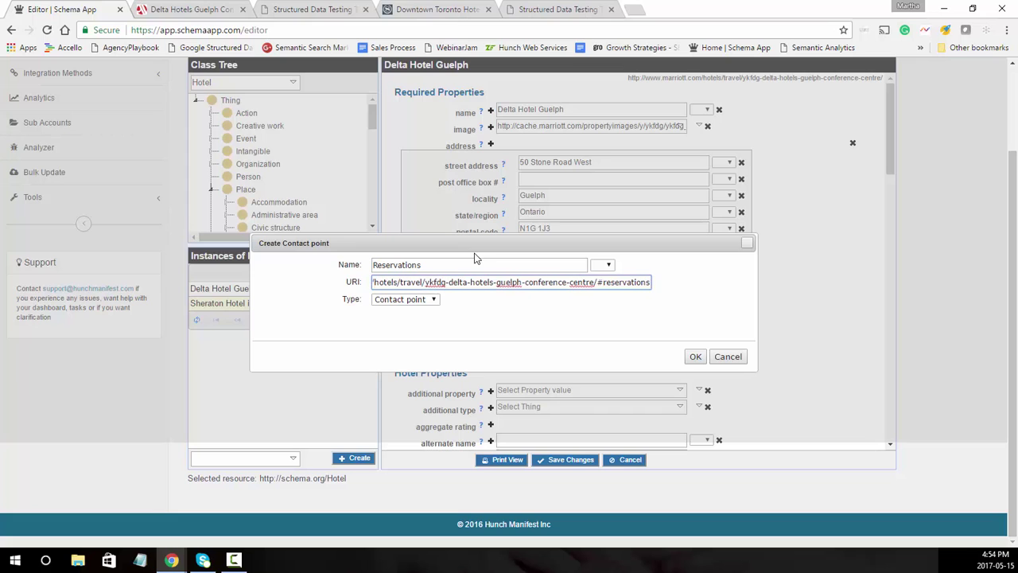
{"action": "left_click", "coordinate": [695, 356]}
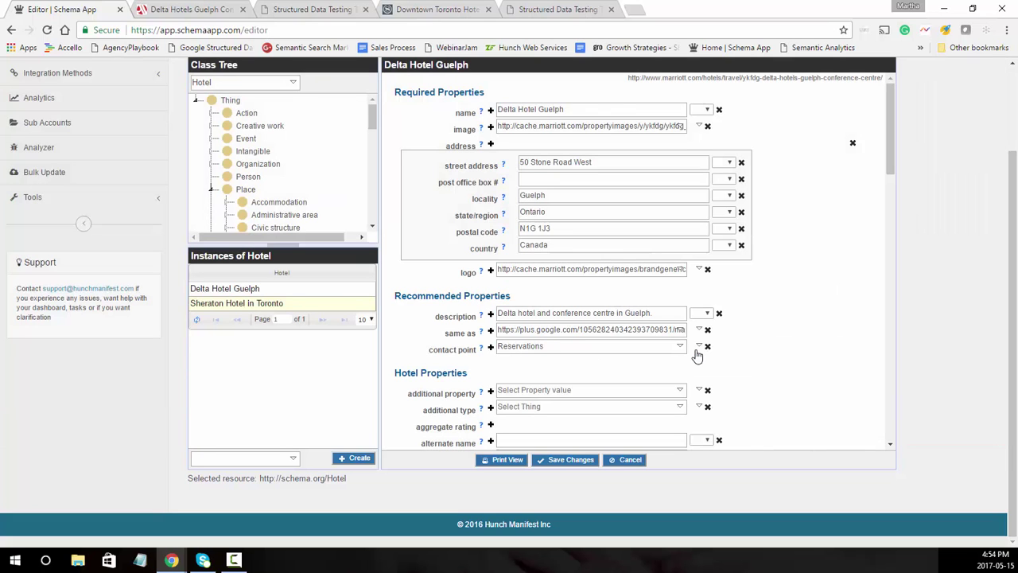
Add another contact point entry and an empty aggregate rating block to the hotel
{"action": "left_click", "coordinate": [491, 348]}
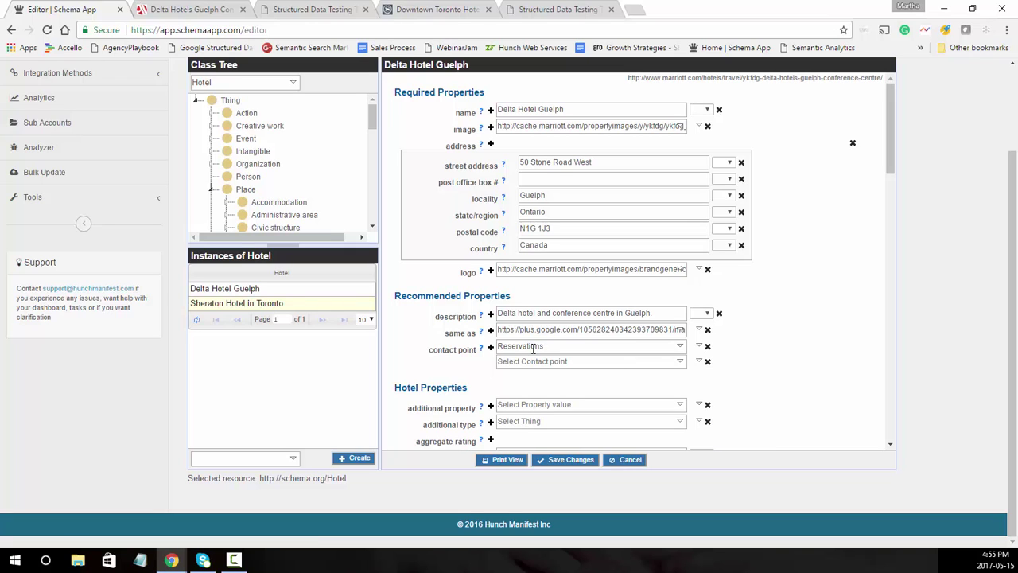
{"action": "scroll", "coordinate": [533, 347], "scroll_direction": "down", "scroll_amount": 2}
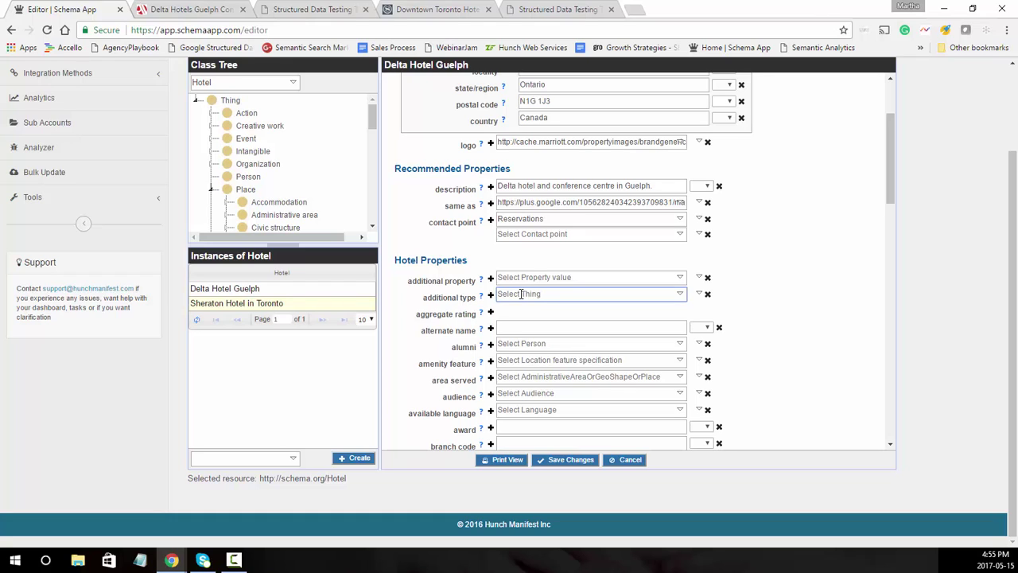
{"action": "left_click", "coordinate": [700, 295]}
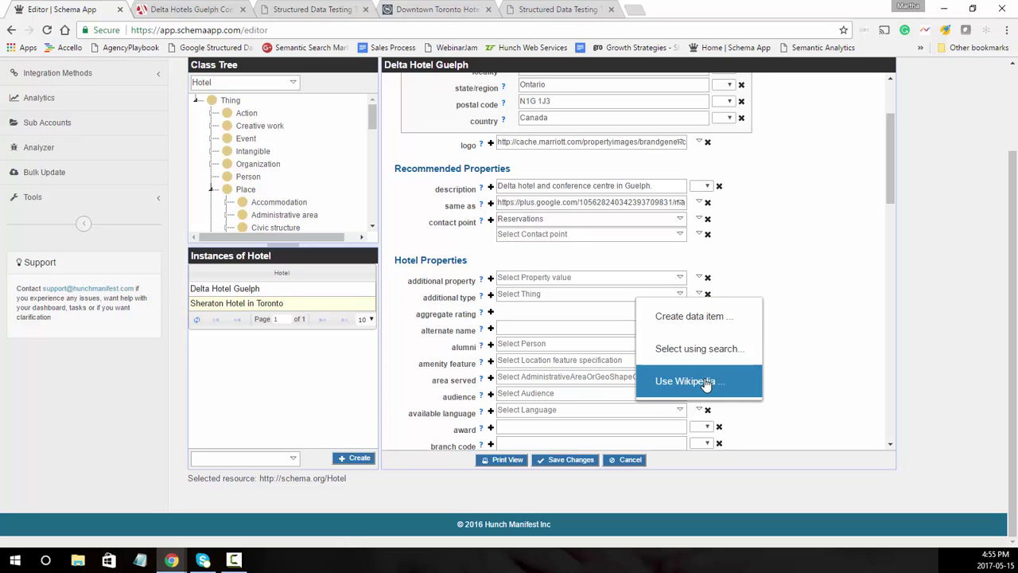
{"action": "left_click", "coordinate": [835, 292]}
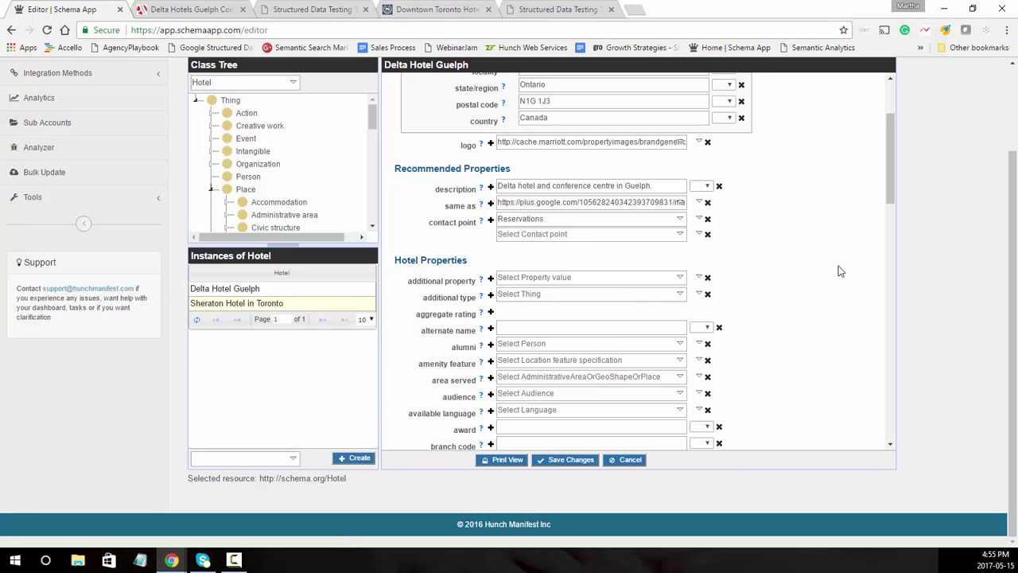
{"action": "left_click", "coordinate": [491, 313]}
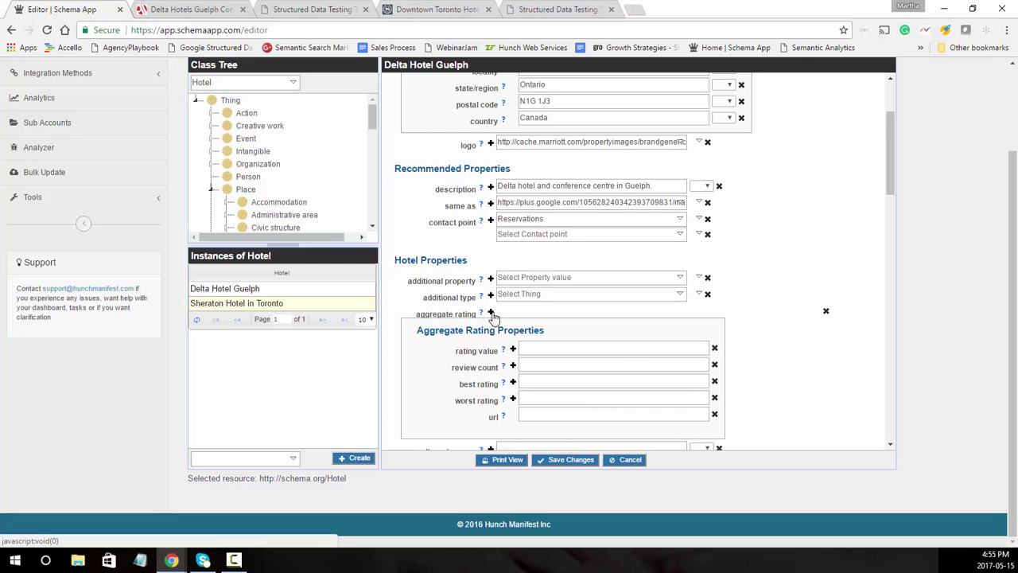
Fill the aggregate rating with value 4.5, 88 reviews, best 5, worst 1
{"action": "left_click", "coordinate": [186, 9]}
{"action": "scroll", "coordinate": [875, 374], "scroll_direction": "down", "scroll_amount": 7}
{"action": "scroll", "coordinate": [897, 383], "scroll_direction": "up", "scroll_amount": 2}
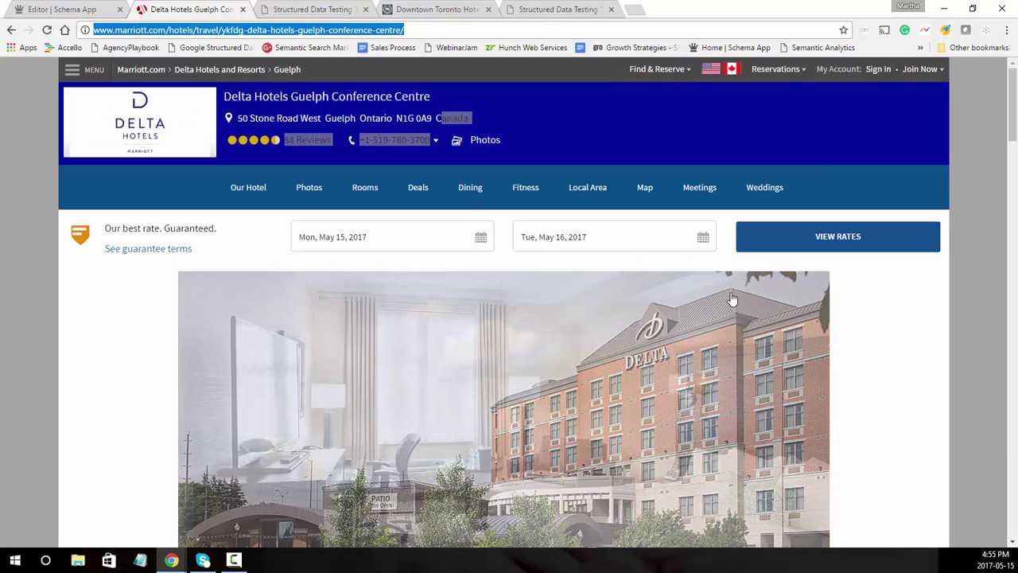
{"action": "scroll", "coordinate": [762, 298], "scroll_direction": "up", "scroll_amount": 5}
{"action": "left_click", "coordinate": [72, 6]}
{"action": "left_click", "coordinate": [563, 345]}
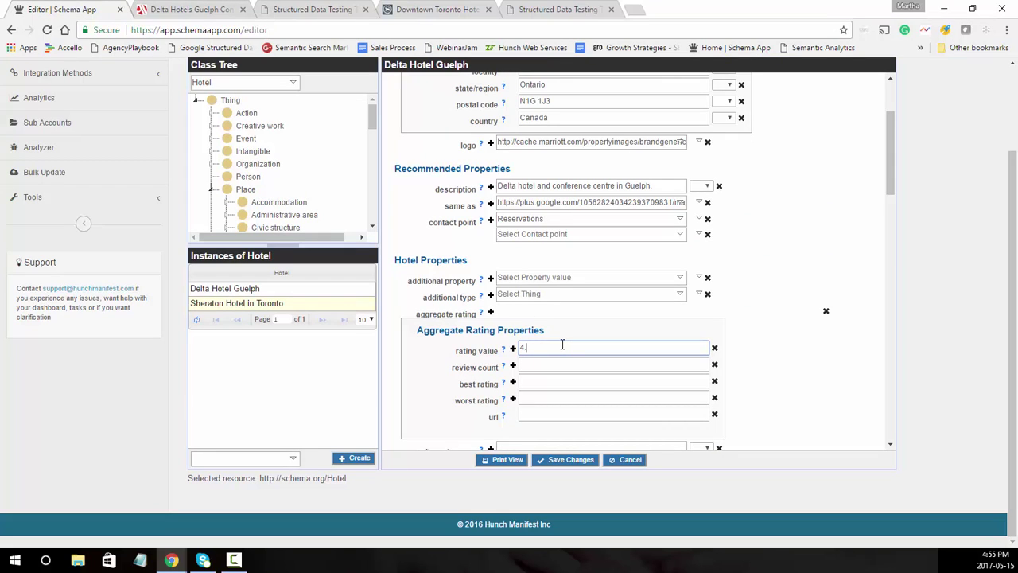
{"action": "left_click", "coordinate": [567, 362]}
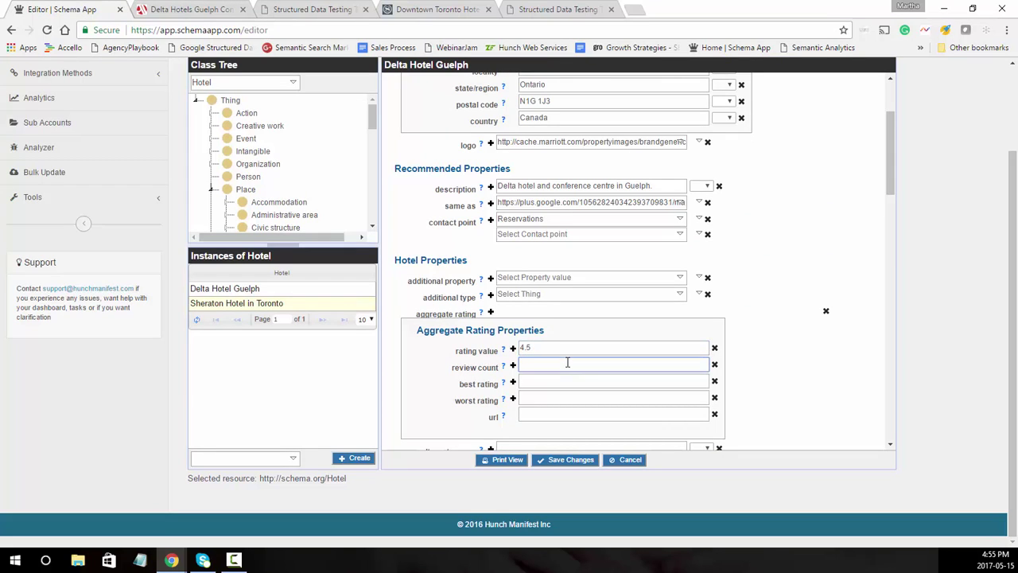
{"action": "left_click", "coordinate": [550, 376]}
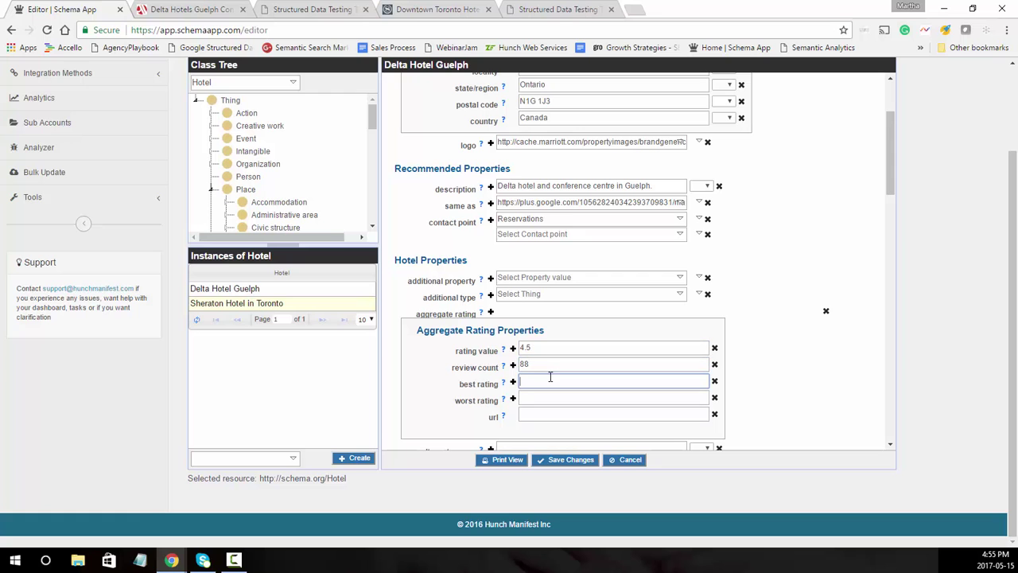
{"action": "left_click", "coordinate": [549, 395]}
{"action": "type", "text": "1"}
{"action": "left_click", "coordinate": [549, 412]}
Set the aggregate rating url to the Marriott guest reviews page address
{"action": "left_click", "coordinate": [154, 6]}
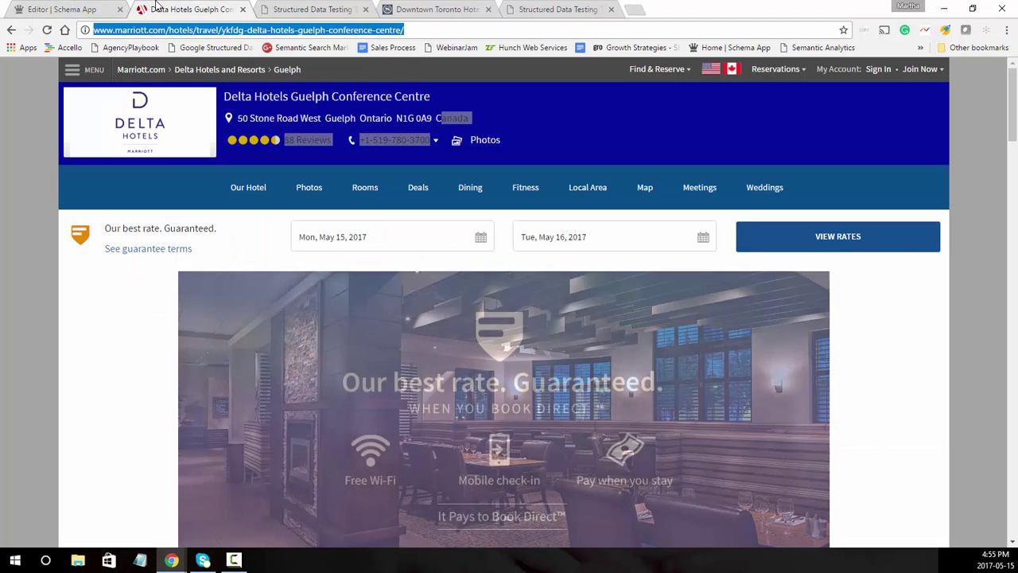
{"action": "scroll", "coordinate": [741, 308], "scroll_direction": "down", "scroll_amount": 5}
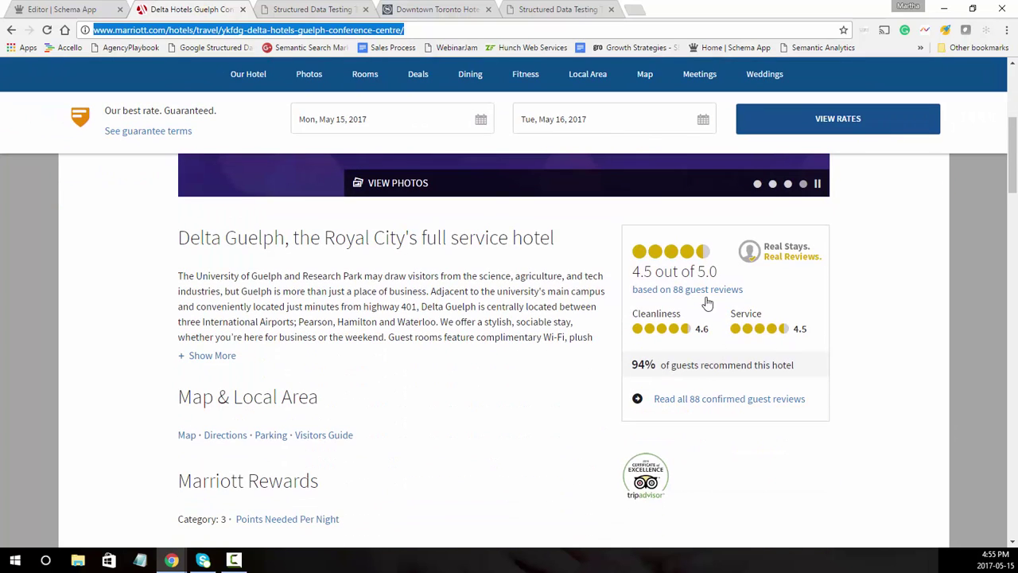
{"action": "right_click", "coordinate": [697, 406]}
{"action": "left_click", "coordinate": [732, 406]}
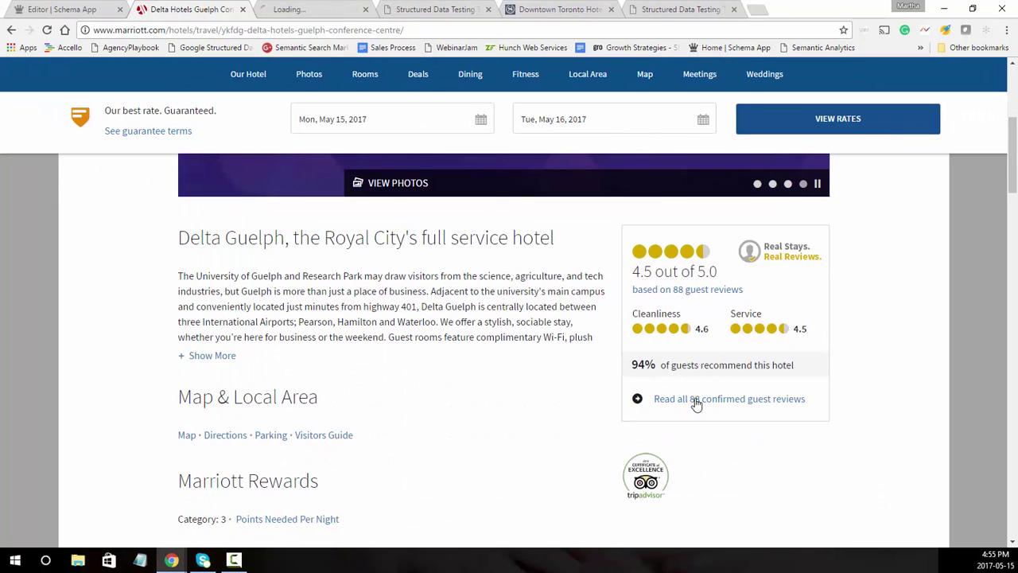
{"action": "left_click", "coordinate": [304, 6]}
{"action": "left_click", "coordinate": [306, 31]}
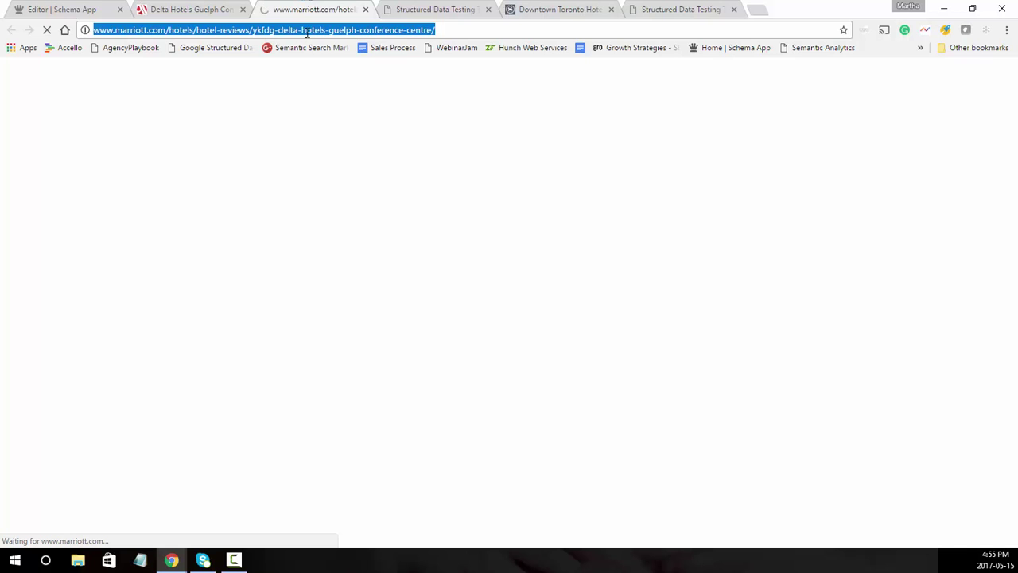
{"action": "key", "text": "ctrl+c"}
{"action": "left_click", "coordinate": [66, 9]}
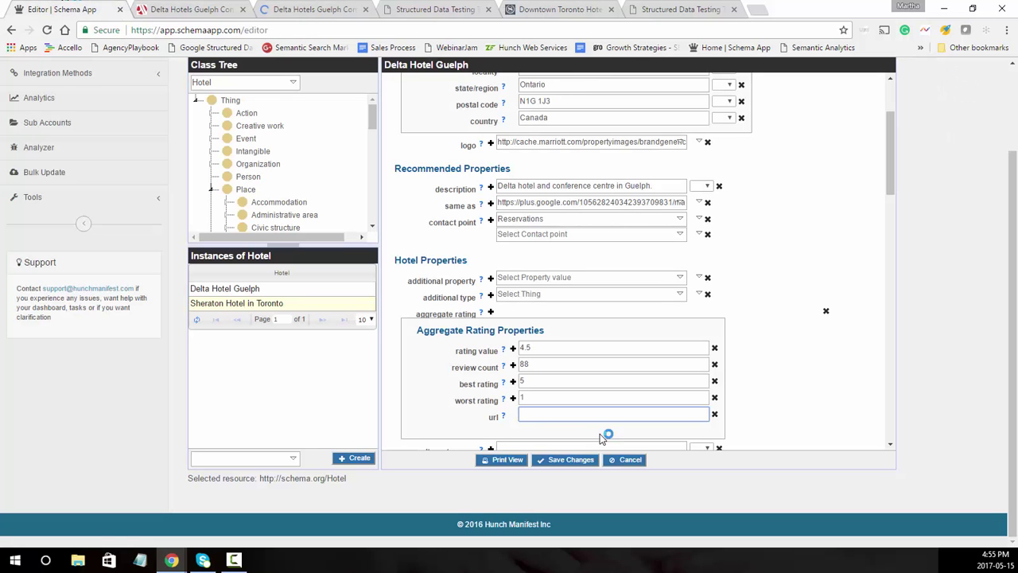
{"action": "key", "text": "ctrl+v"}
{"action": "scroll", "coordinate": [773, 381], "scroll_direction": "down", "scroll_amount": 2}
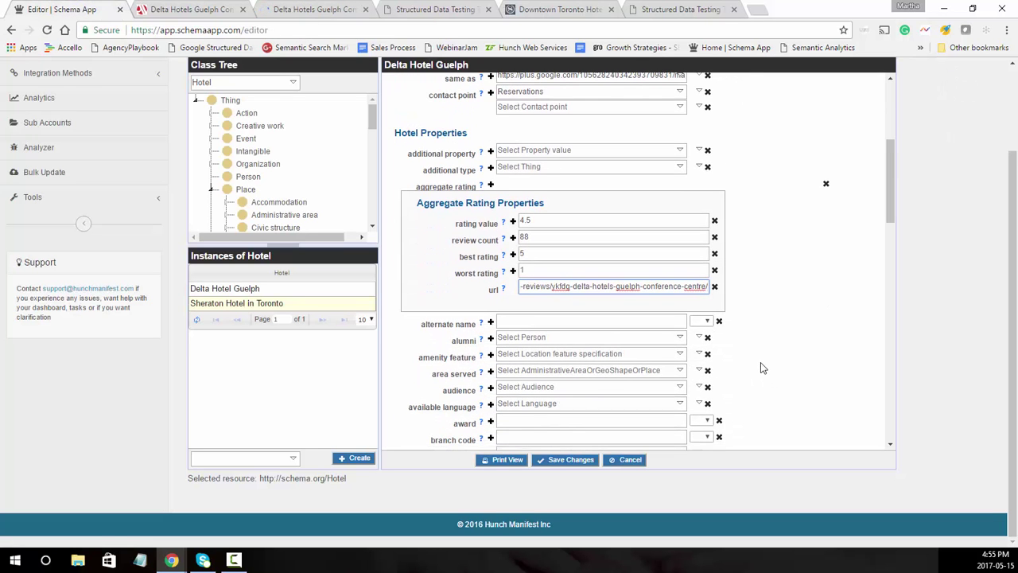
{"action": "scroll", "coordinate": [761, 367], "scroll_direction": "down", "scroll_amount": 1}
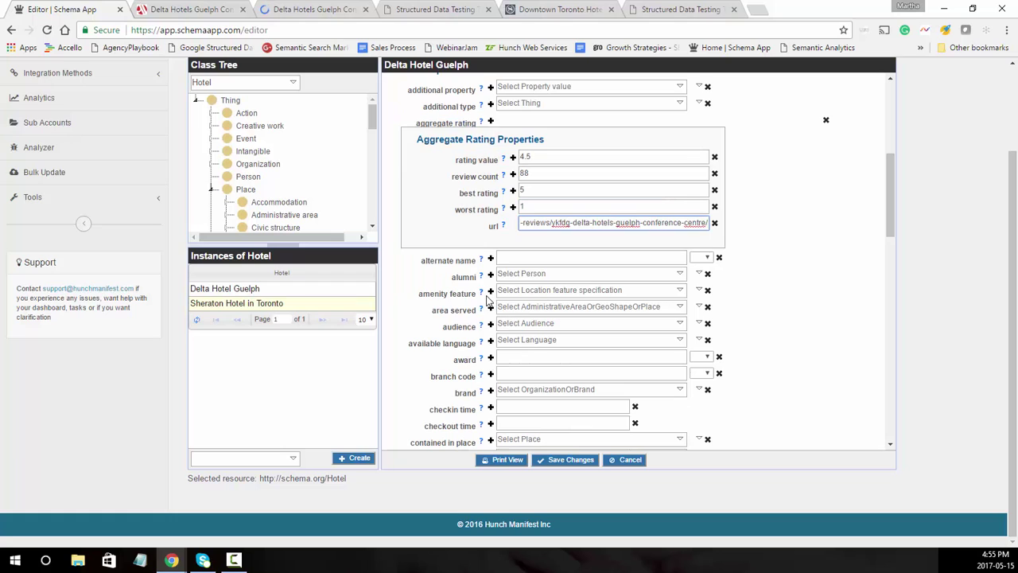
{"action": "mouse_move", "coordinate": [471, 295]}
Create a new Fitness Centre amenity feature item
{"action": "left_click", "coordinate": [699, 292]}
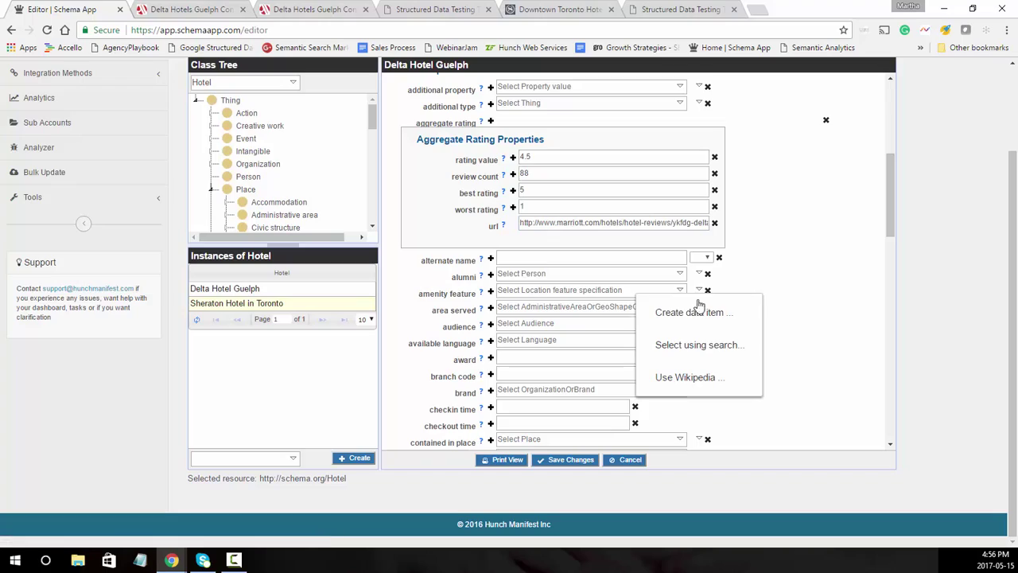
{"action": "left_click", "coordinate": [692, 314]}
{"action": "key", "text": "ctrl+Tab"}
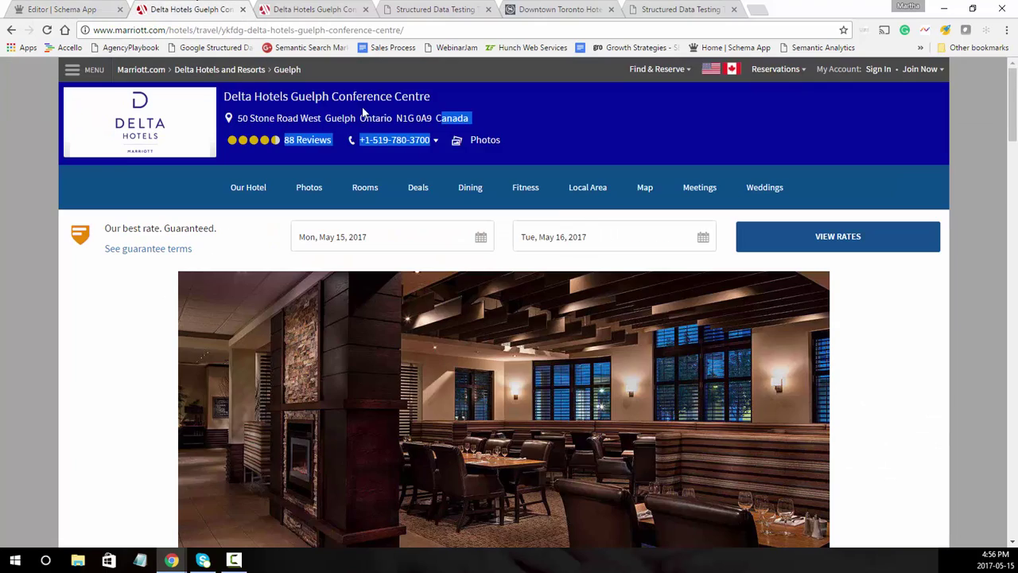
{"action": "scroll", "coordinate": [768, 334], "scroll_direction": "down", "scroll_amount": 7}
{"action": "scroll", "coordinate": [769, 334], "scroll_direction": "up", "scroll_amount": 5}
{"action": "scroll", "coordinate": [768, 334], "scroll_direction": "down", "scroll_amount": 3}
{"action": "scroll", "coordinate": [769, 337], "scroll_direction": "down", "scroll_amount": 7}
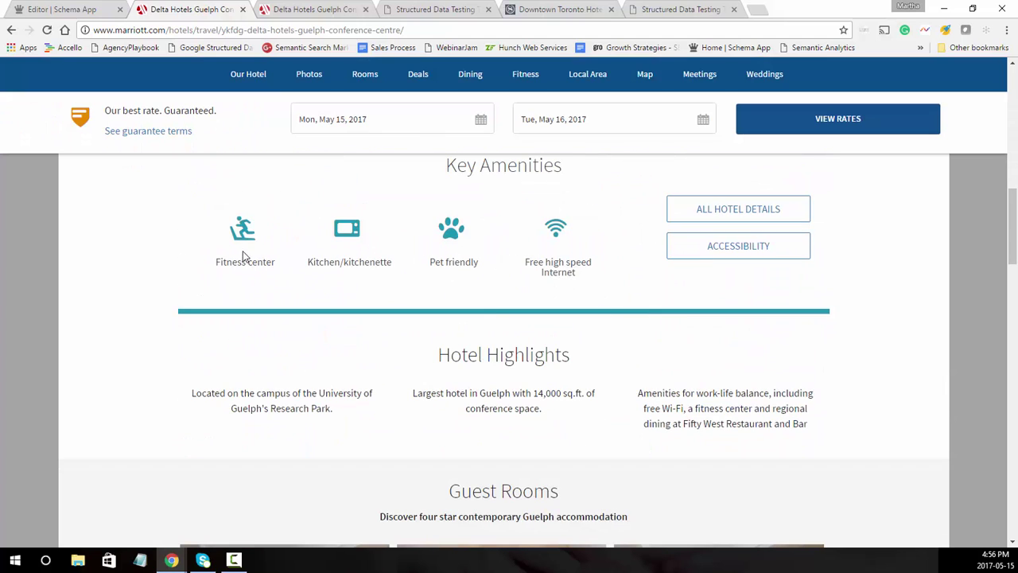
{"action": "left_click", "coordinate": [63, 11]}
{"action": "type", "text": "Fitness Centre"}
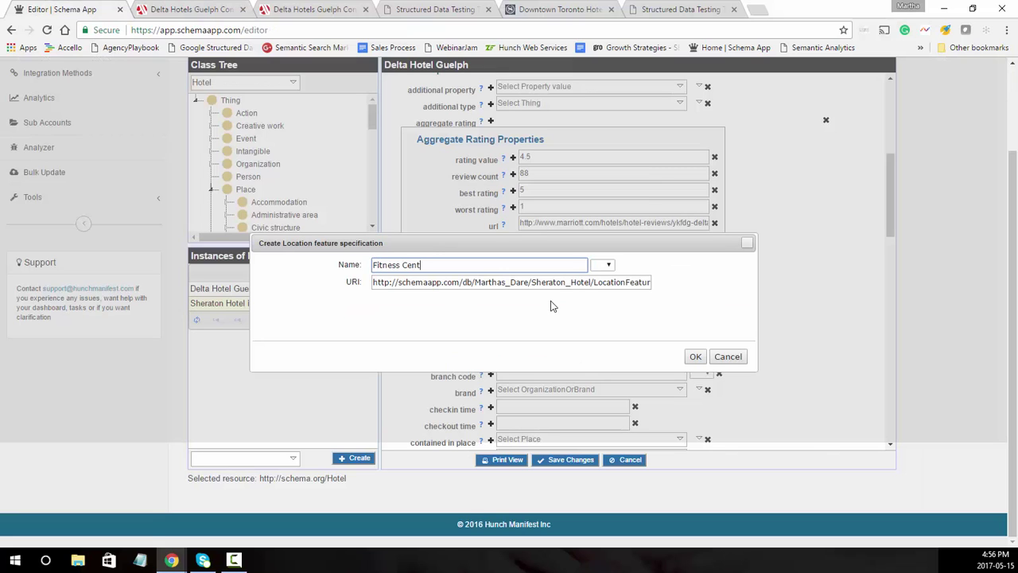
{"action": "left_click", "coordinate": [693, 357]}
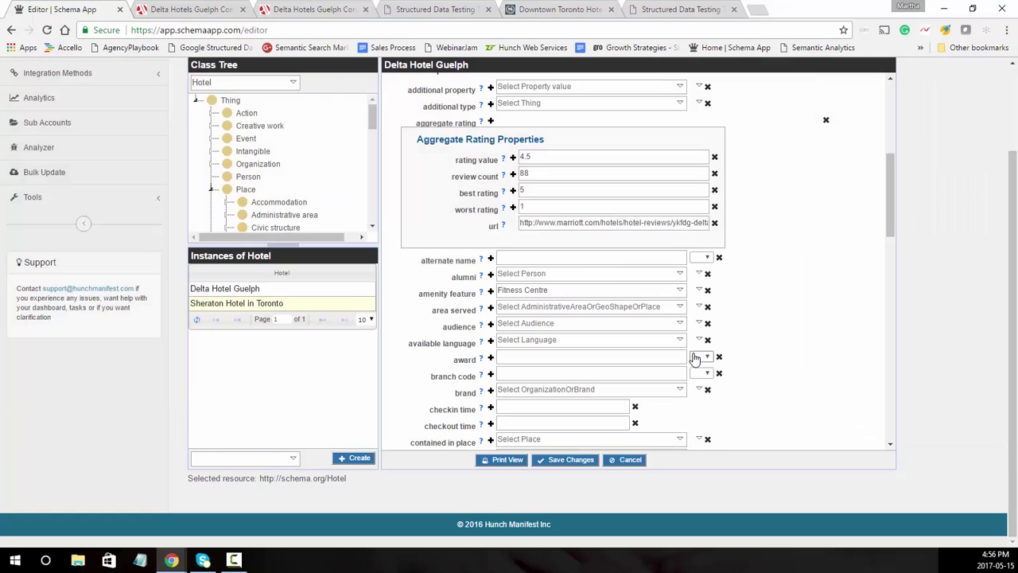
Add the existing Wifi and In-Room Safe amenities as further amenity features
{"action": "left_click", "coordinate": [491, 290]}
{"action": "left_click", "coordinate": [511, 305]}
{"action": "type", "text": "wifi"}
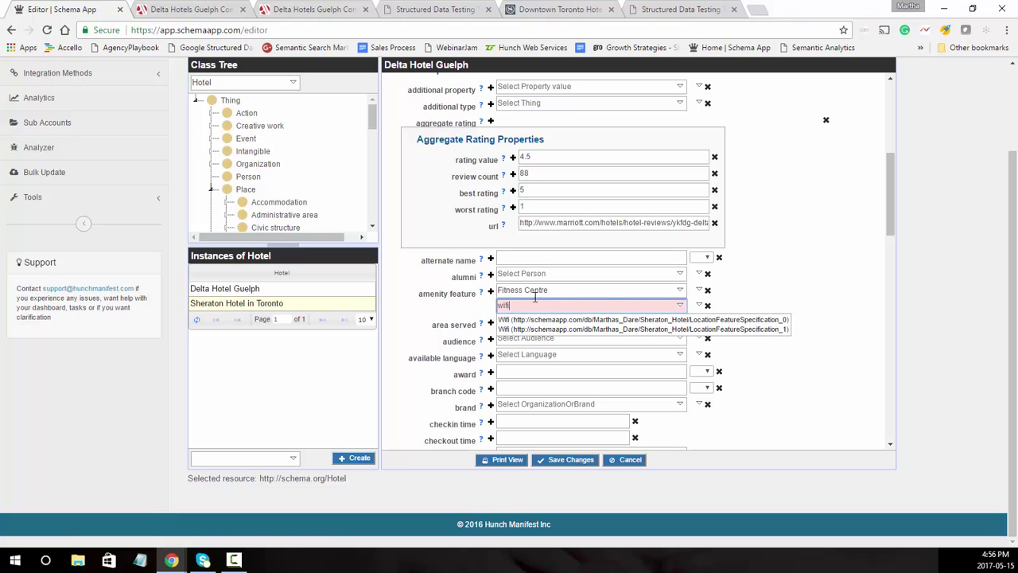
{"action": "left_click", "coordinate": [548, 324]}
{"action": "left_click", "coordinate": [491, 293]}
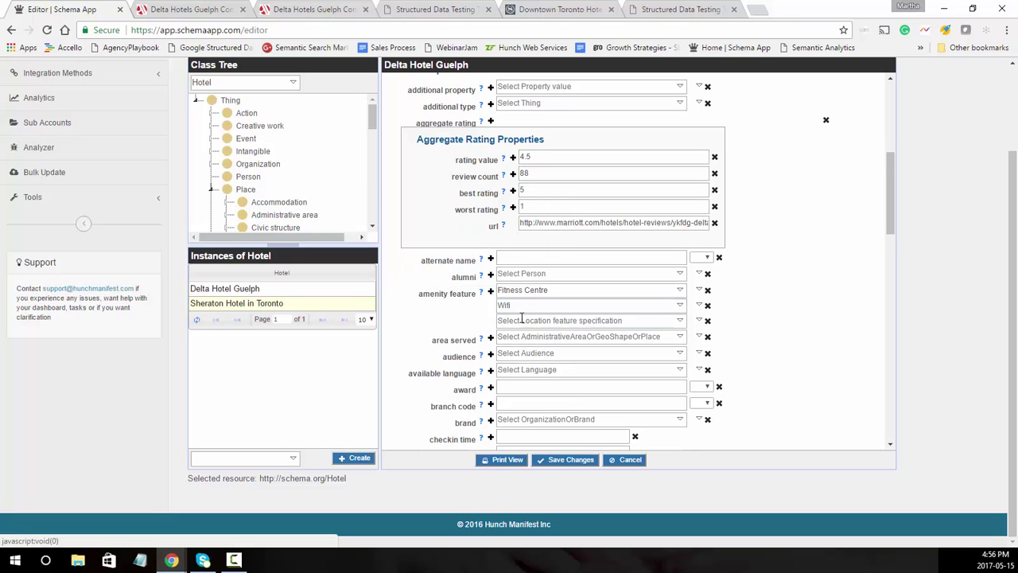
{"action": "left_click", "coordinate": [522, 319]}
{"action": "type", "text": "in"}
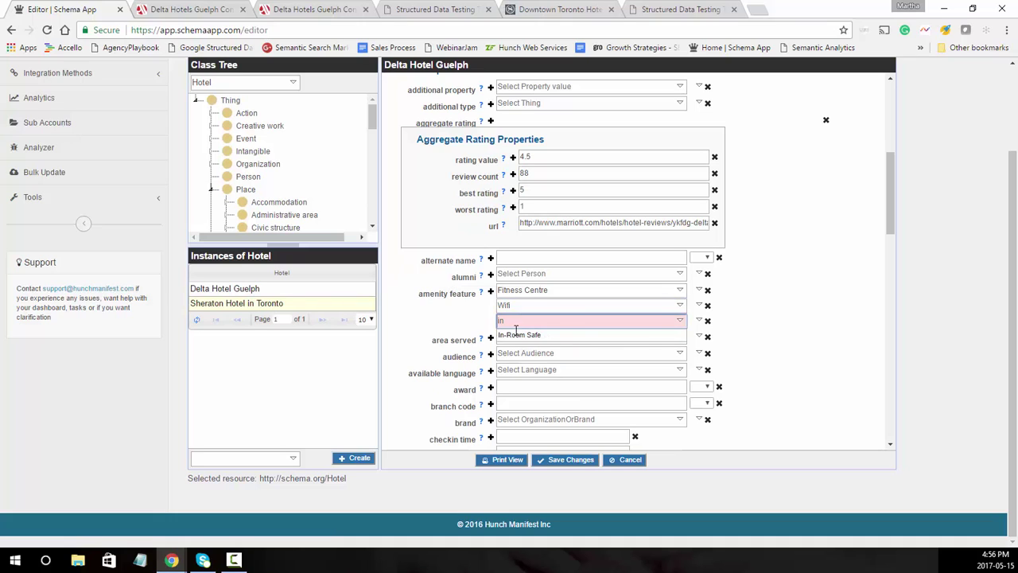
{"action": "left_click", "coordinate": [522, 334]}
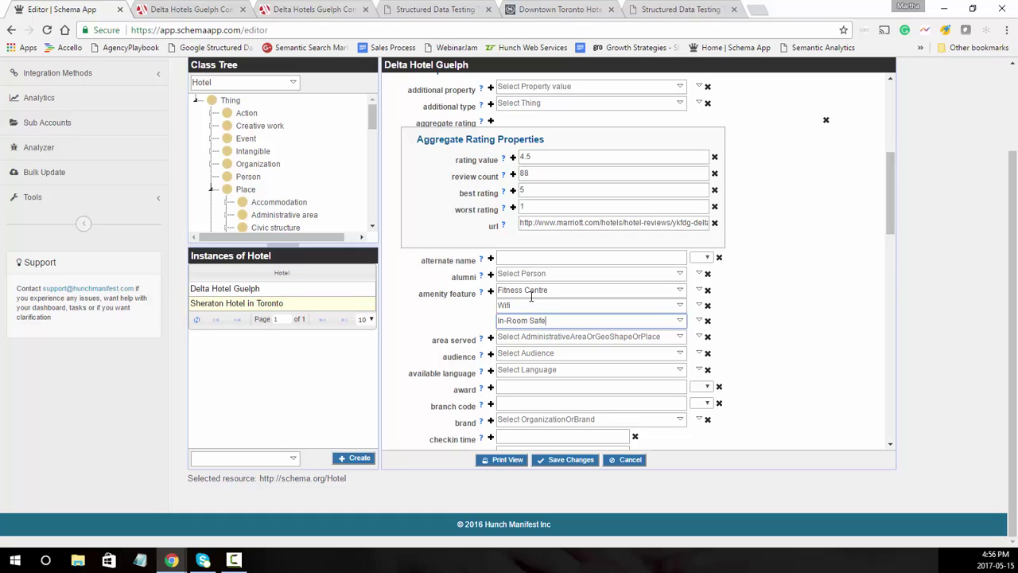
Choose to fill area served from a Wikipedia article
{"action": "left_click", "coordinate": [538, 340]}
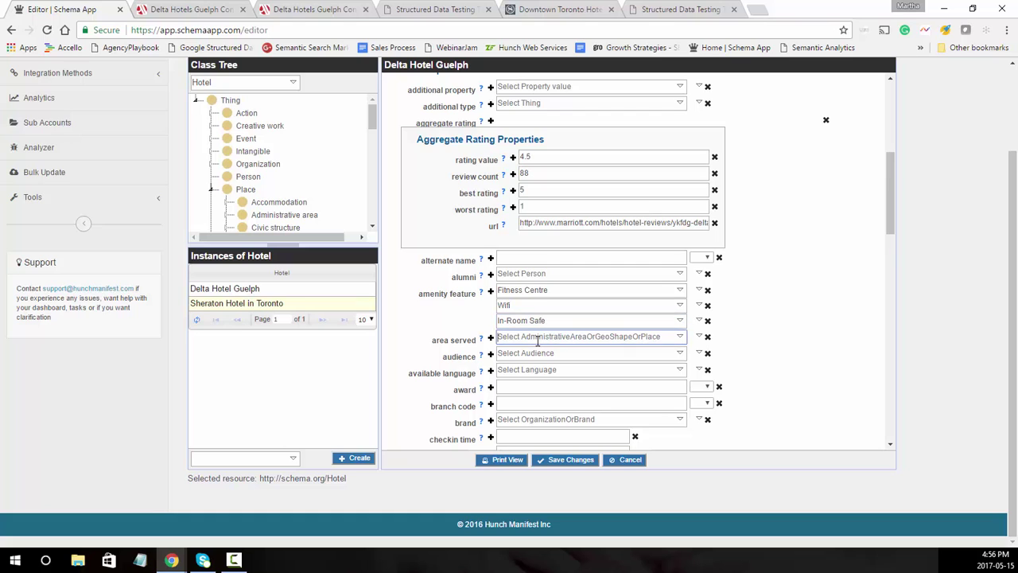
{"action": "left_click", "coordinate": [700, 337]}
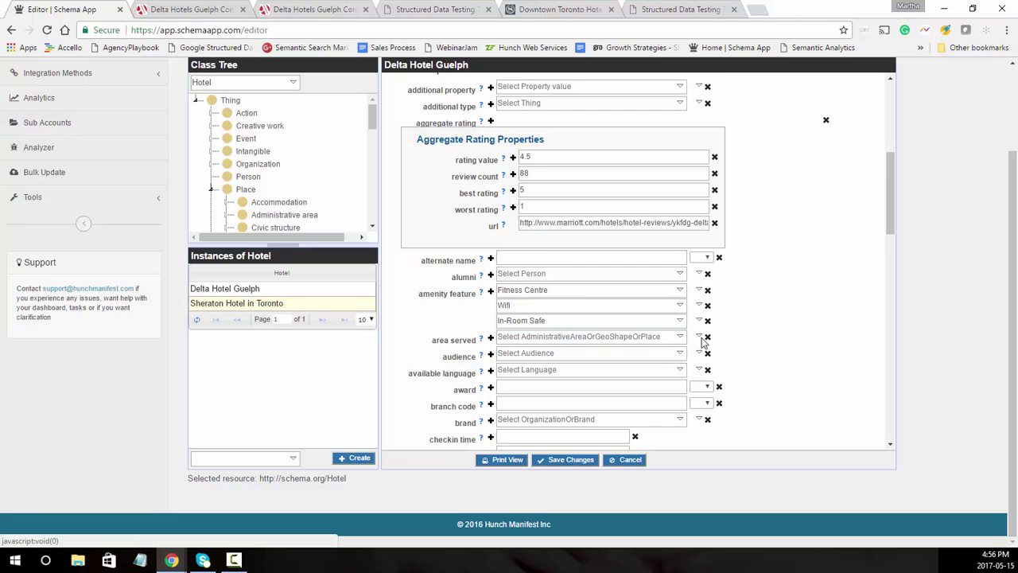
{"action": "left_click", "coordinate": [706, 425]}
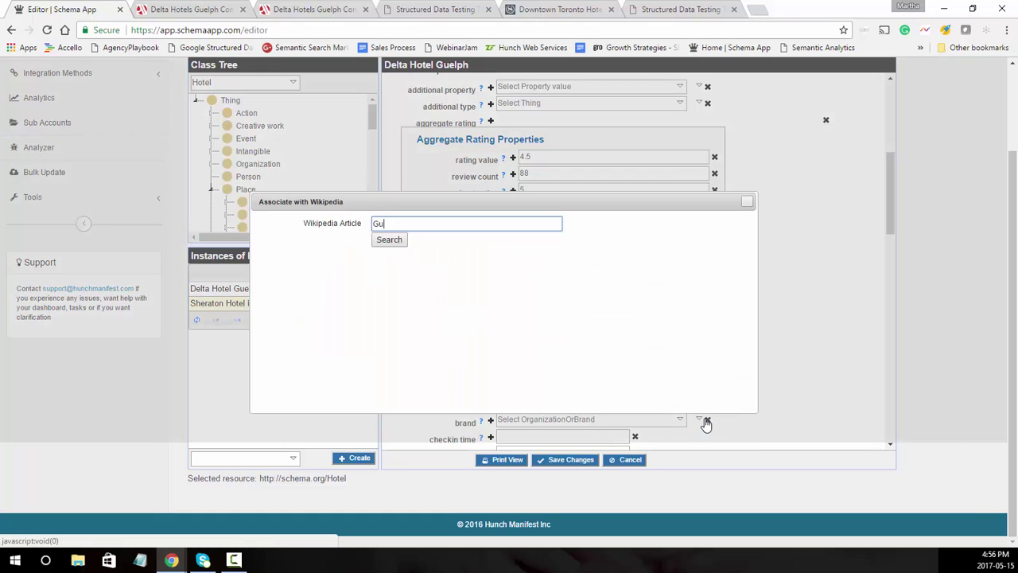
Associate area served with the first Guelph Wikipedia search result and submit
{"action": "left_click", "coordinate": [397, 242]}
{"action": "left_click", "coordinate": [380, 255]}
{"action": "left_click", "coordinate": [689, 398]}
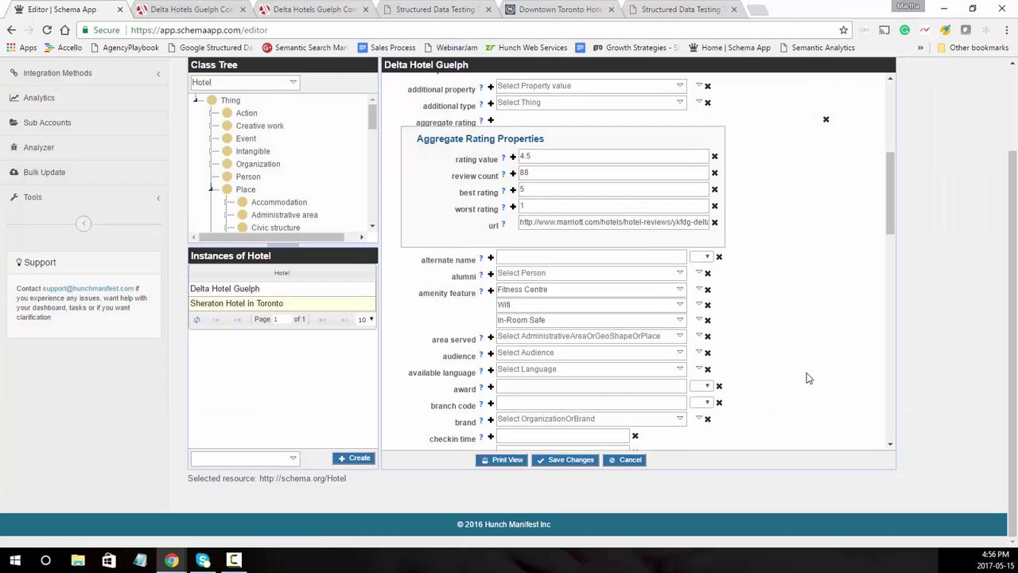
{"action": "scroll", "coordinate": [807, 378], "scroll_direction": "down", "scroll_amount": 3}
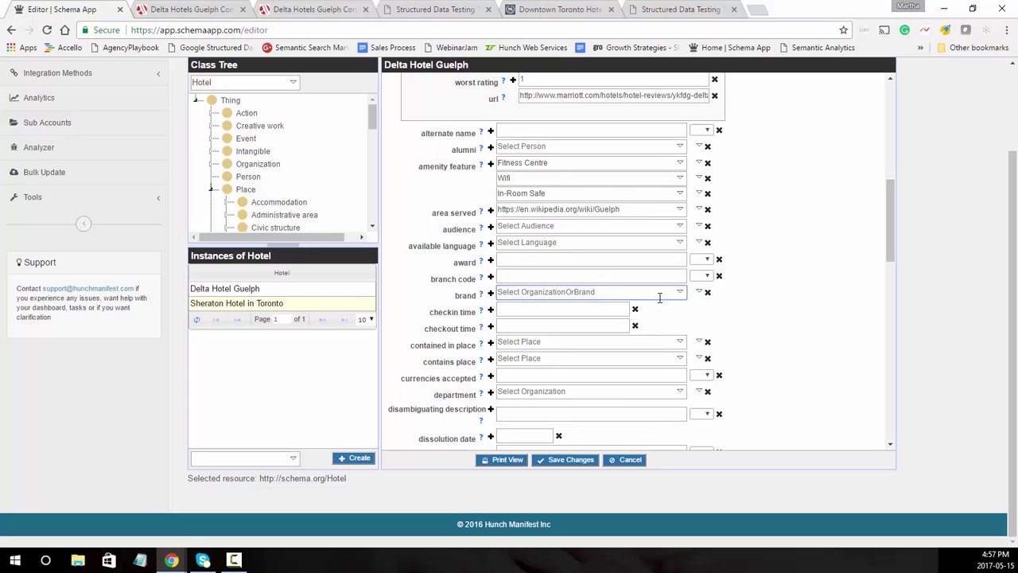
Create a new brand data item named 'Marriot' and select its default URI
{"action": "left_click", "coordinate": [701, 293]}
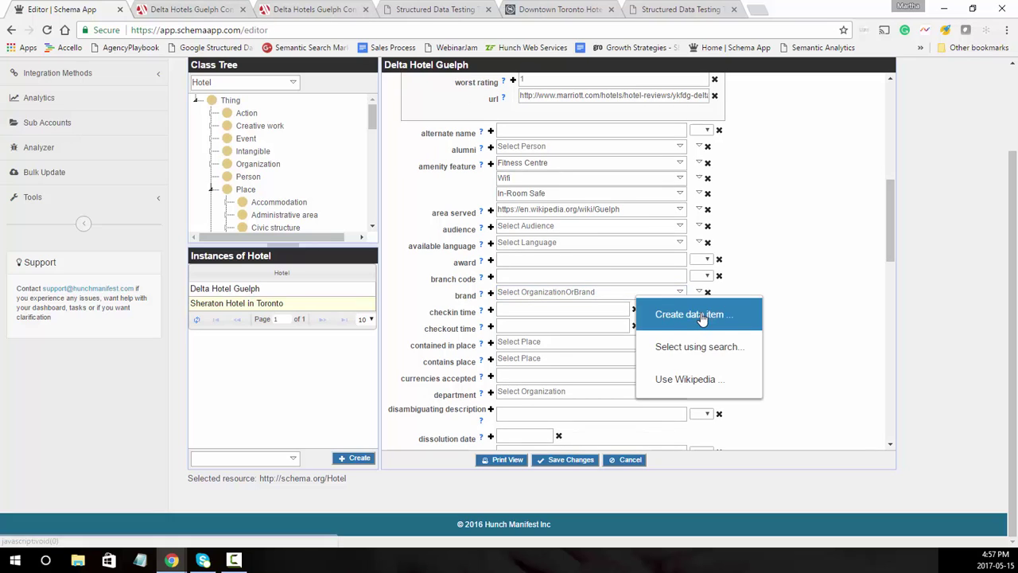
{"action": "left_click", "coordinate": [689, 317]}
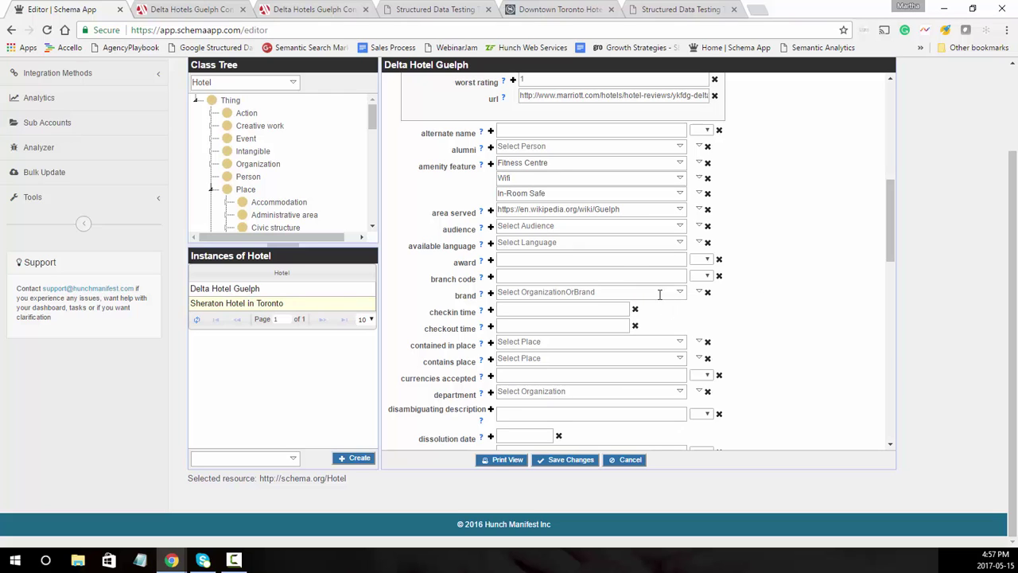
{"action": "type", "text": "Mar"}
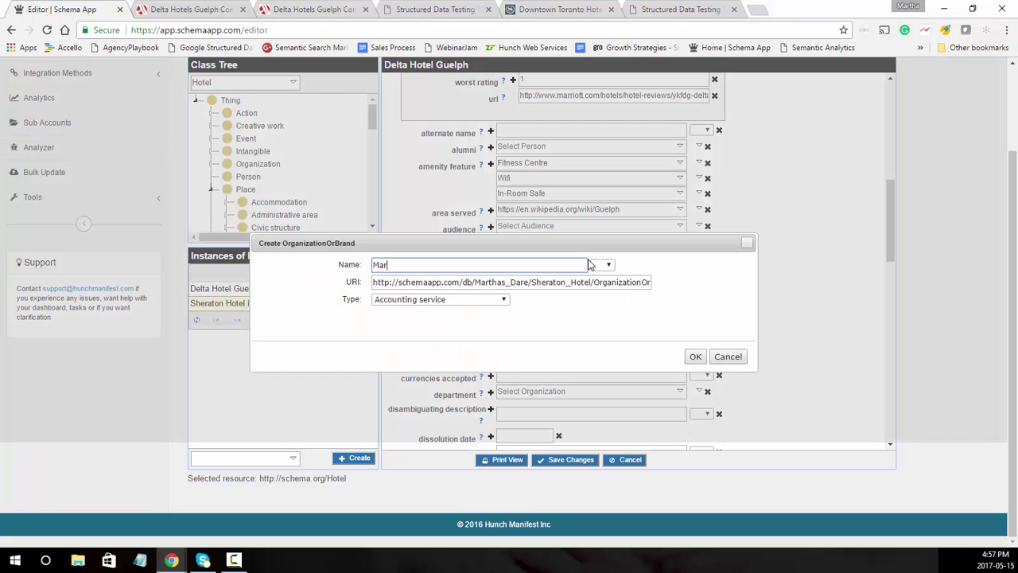
{"action": "type", "text": "riott"}
{"action": "triple_click", "coordinate": [559, 282]}
Search Google for 'marriot hotels' in a new tab and copy the marriott.com address
{"action": "left_click", "coordinate": [158, 11]}
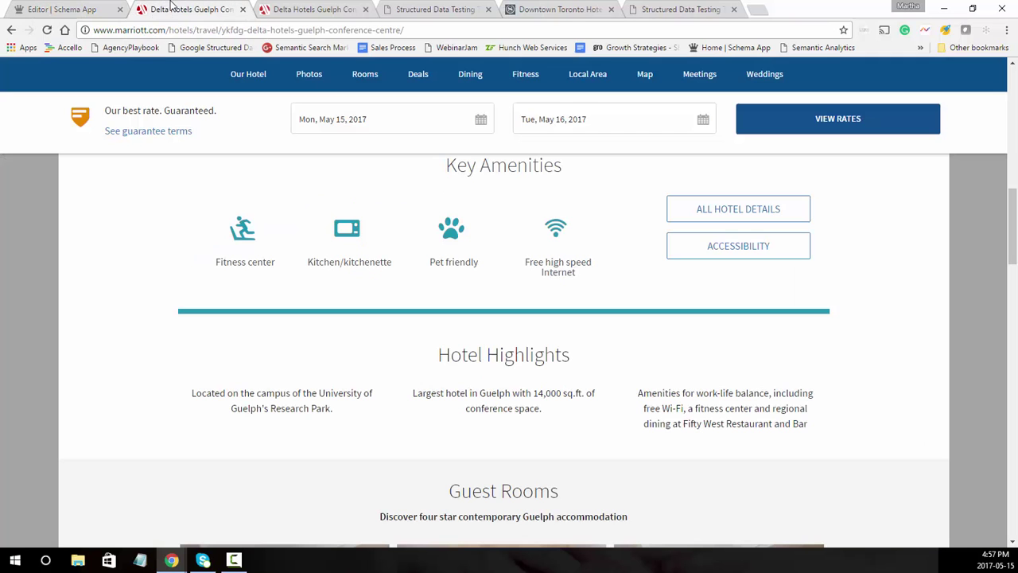
{"action": "left_click", "coordinate": [764, 11]}
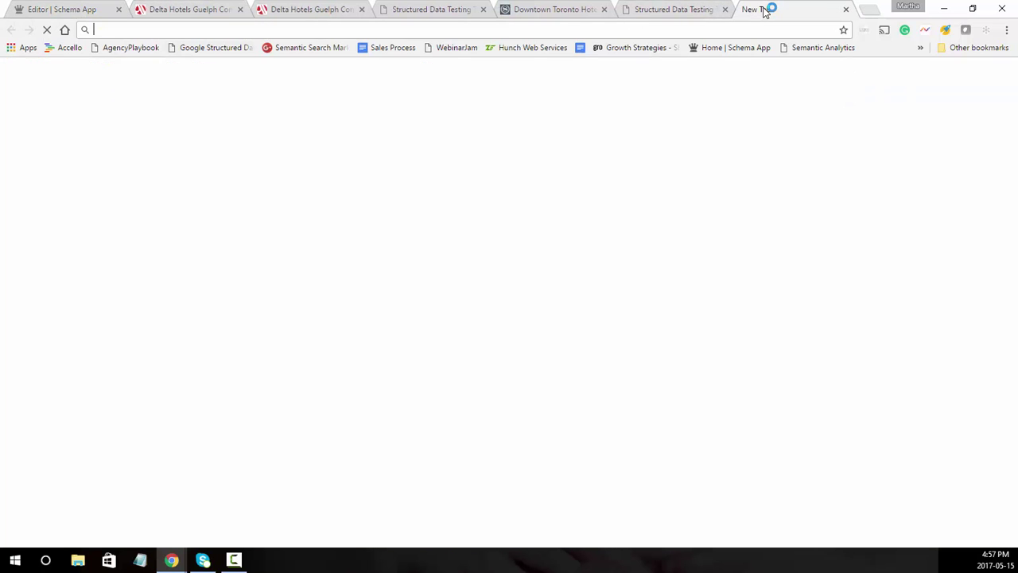
{"action": "type", "text": "marriot hotels"}
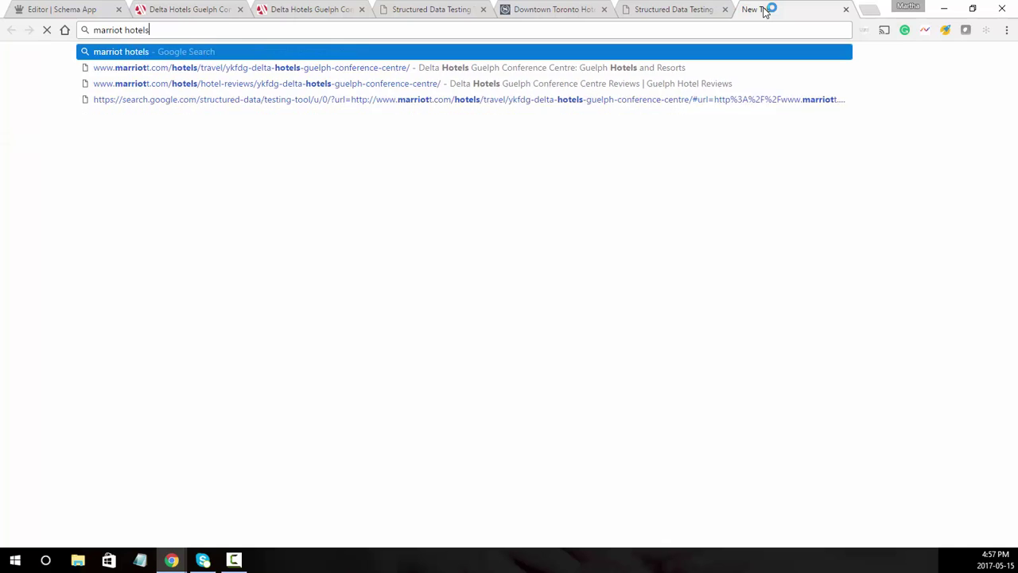
{"action": "key", "text": "Return"}
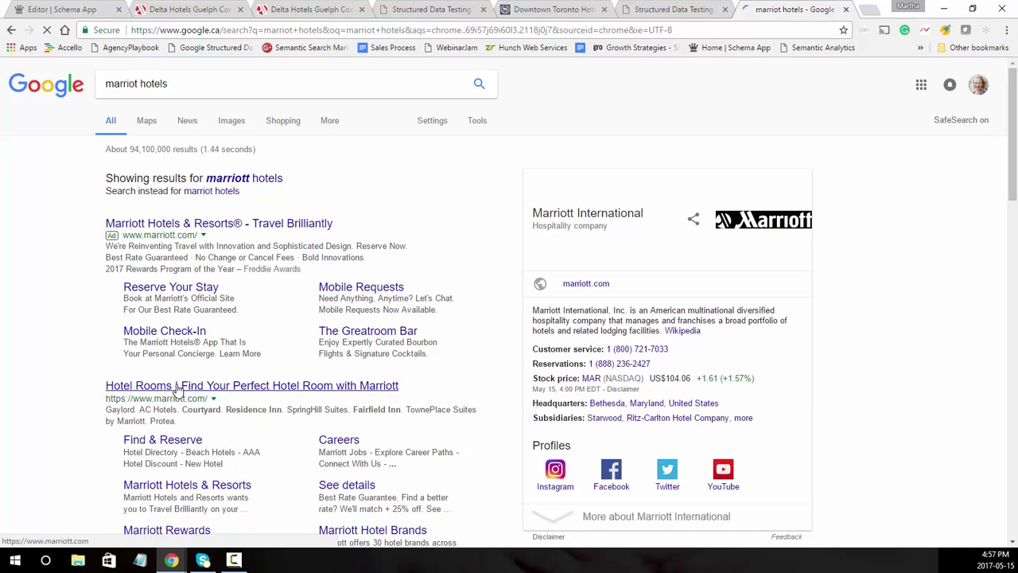
{"action": "left_click", "coordinate": [227, 29]}
{"action": "key", "text": "ctrl+c"}
Set the Marriot brand's URI to the marriott.com address and its type to Organization
{"action": "key", "text": "ctrl+1"}
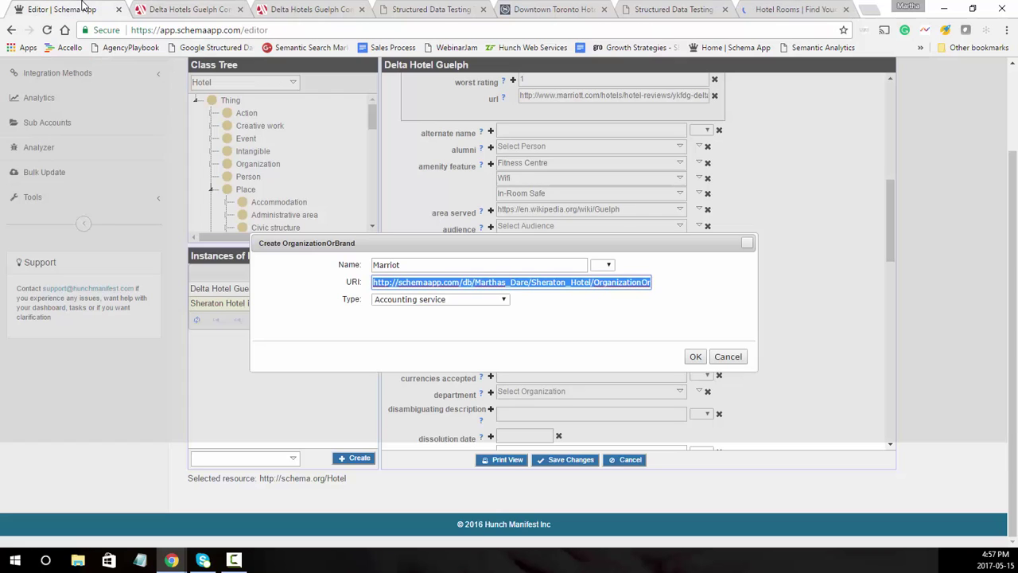
{"action": "key", "text": "ctrl+v"}
{"action": "left_click", "coordinate": [459, 304]}
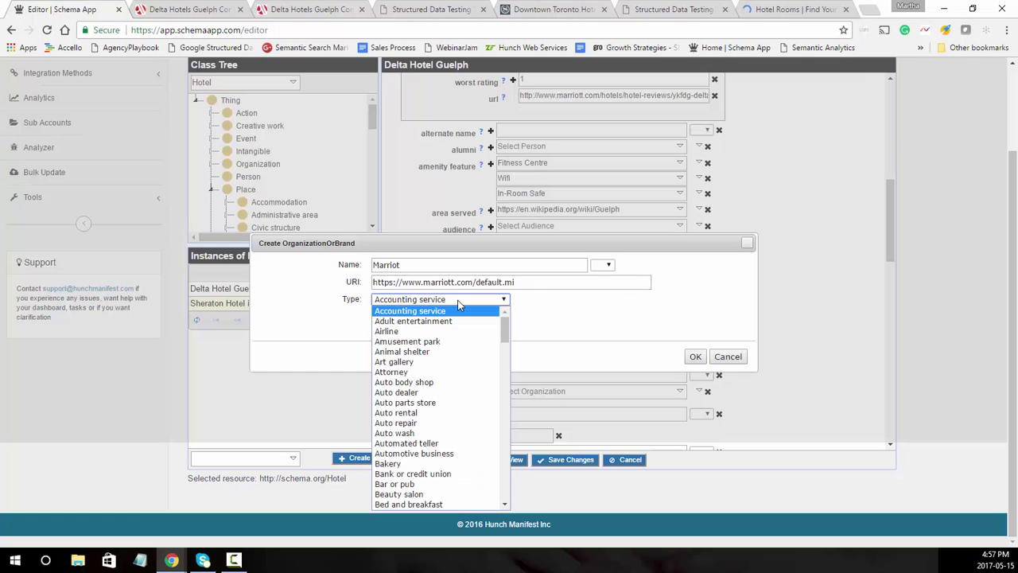
{"action": "type", "text": "org"}
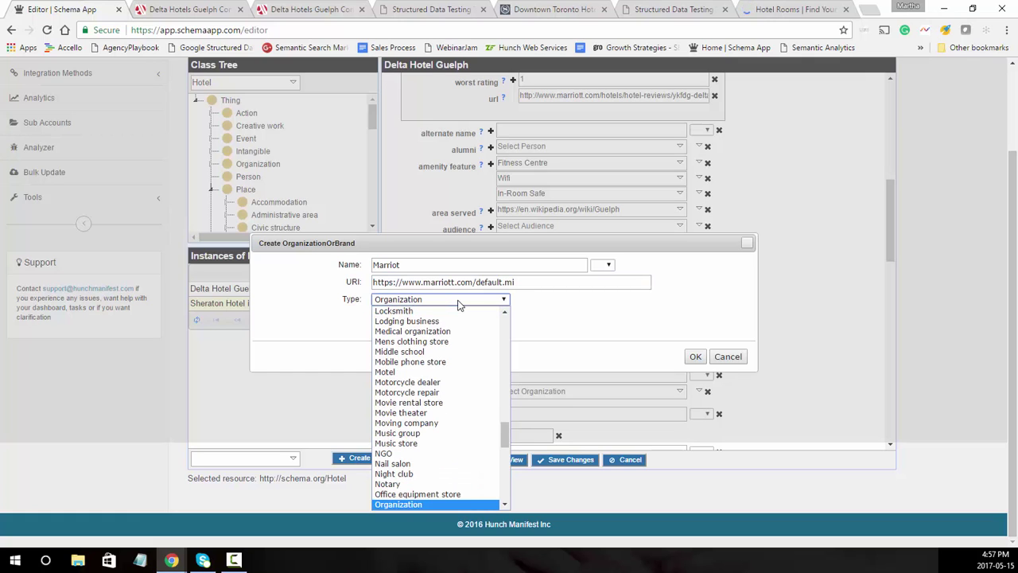
{"action": "key", "text": "Return"}
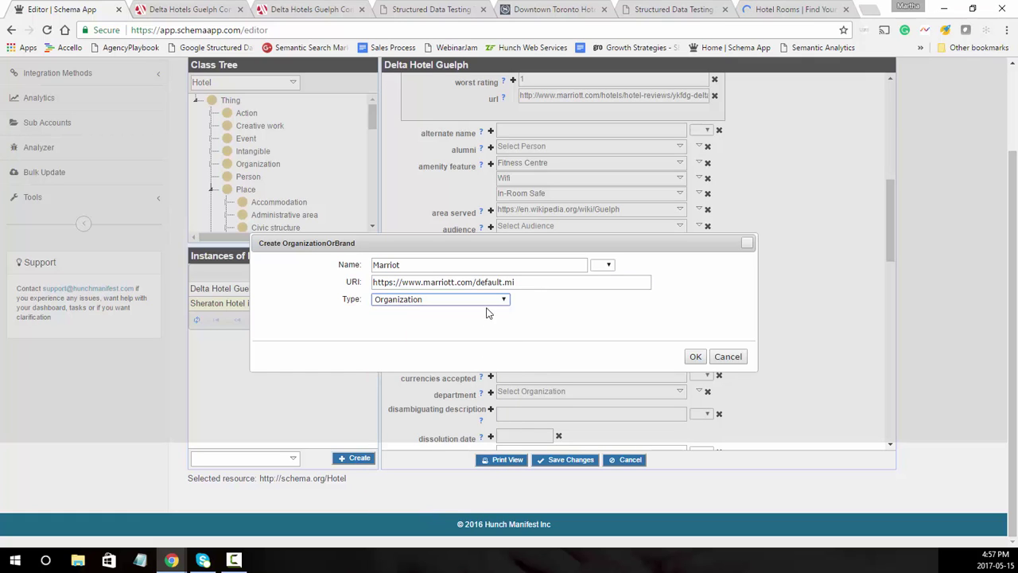
{"action": "left_click", "coordinate": [696, 356]}
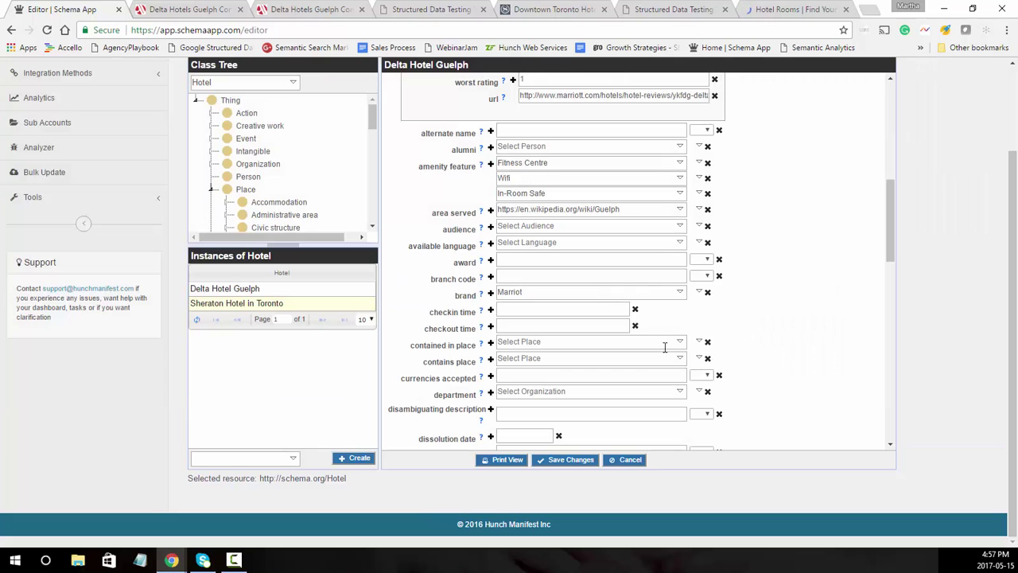
Set the check-in time to 15:00 and delete its 2017-05-15 date part
{"action": "scroll", "coordinate": [542, 257], "scroll_direction": "down", "scroll_amount": 1}
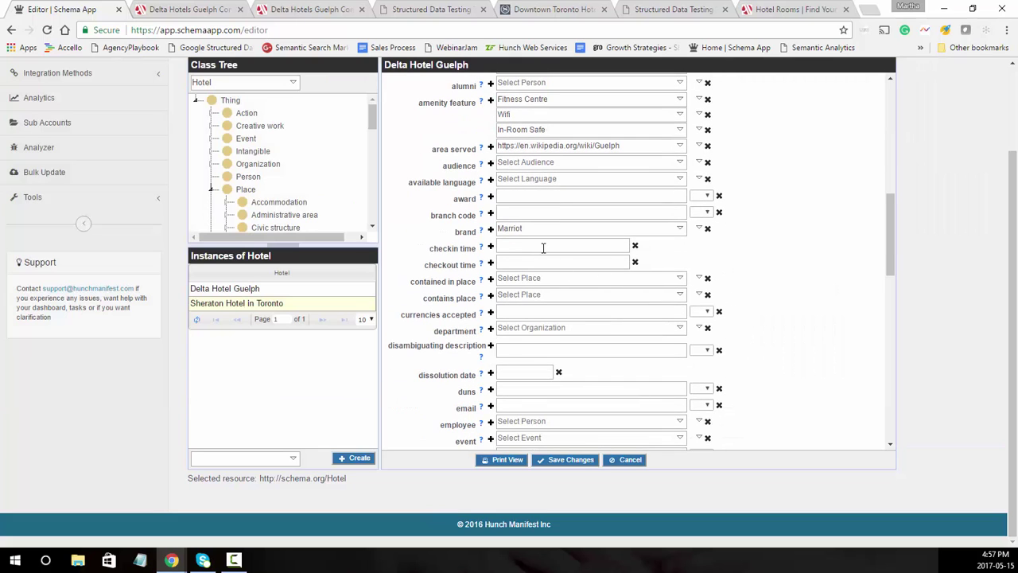
{"action": "left_click", "coordinate": [543, 248]}
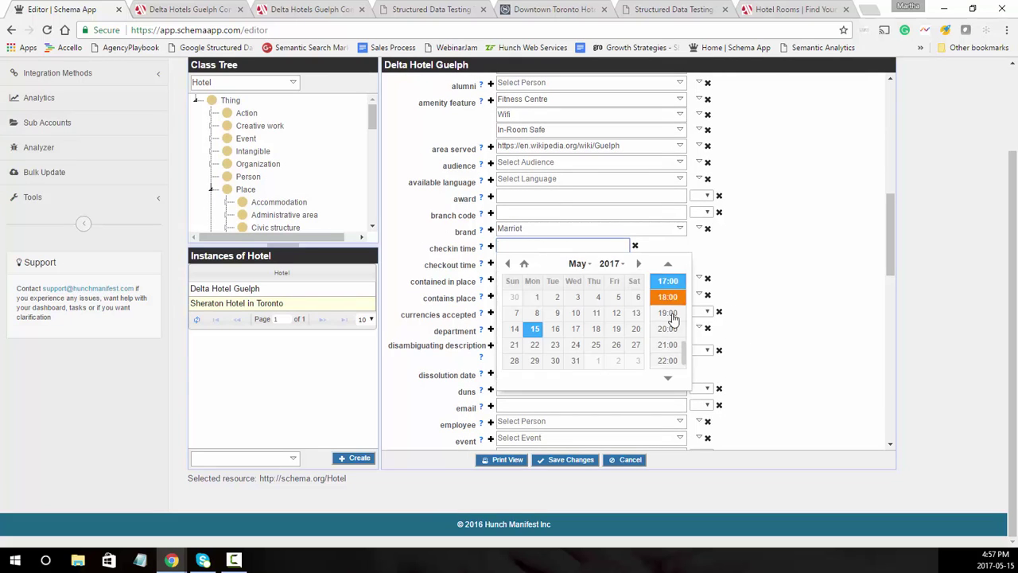
{"action": "left_click_drag", "start_coordinate": [682, 358], "coordinate": [682, 325]}
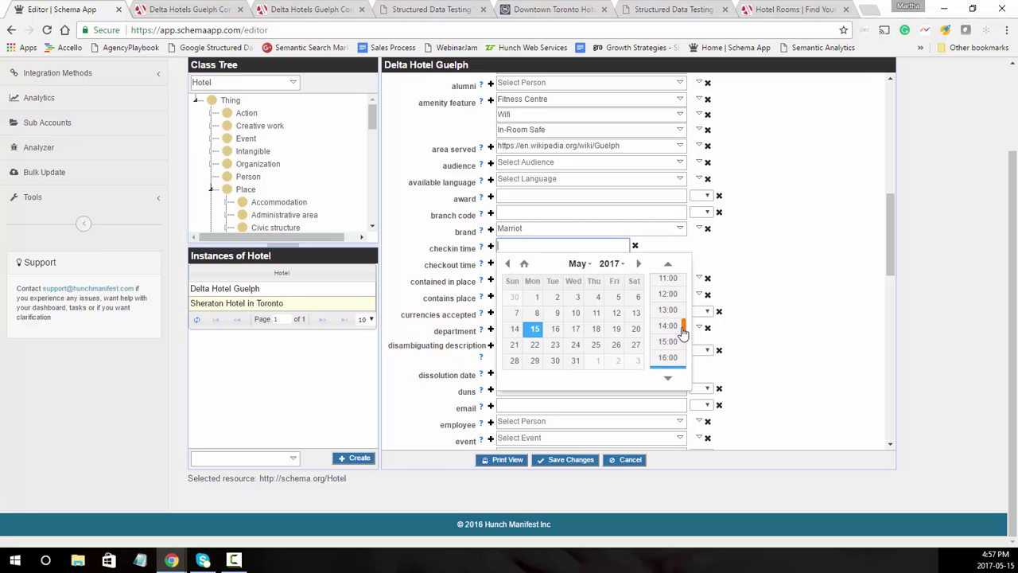
{"action": "left_click", "coordinate": [671, 341]}
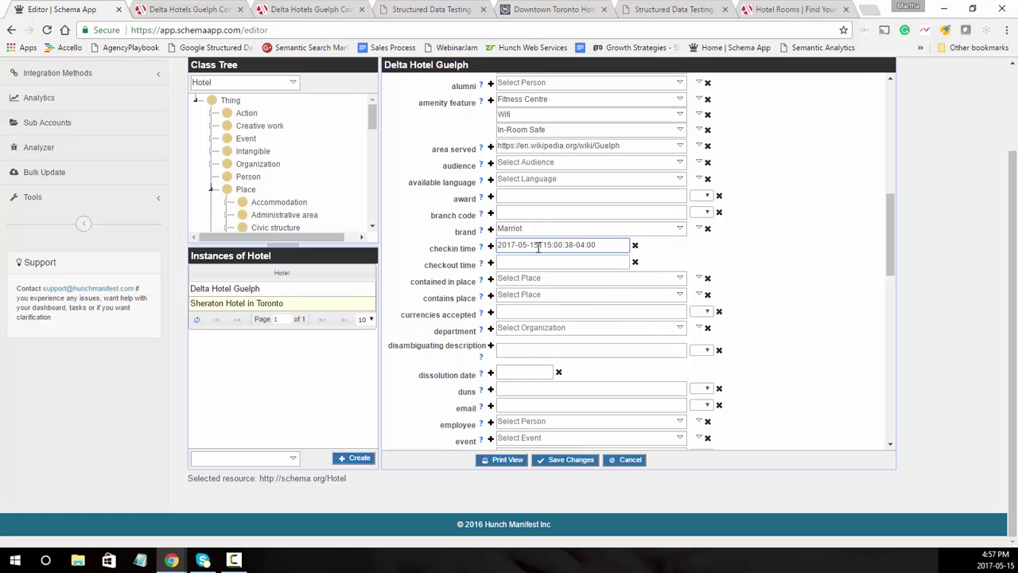
{"action": "left_click_drag", "start_coordinate": [538, 248], "coordinate": [469, 241]}
{"action": "key", "text": "BackSpace"}
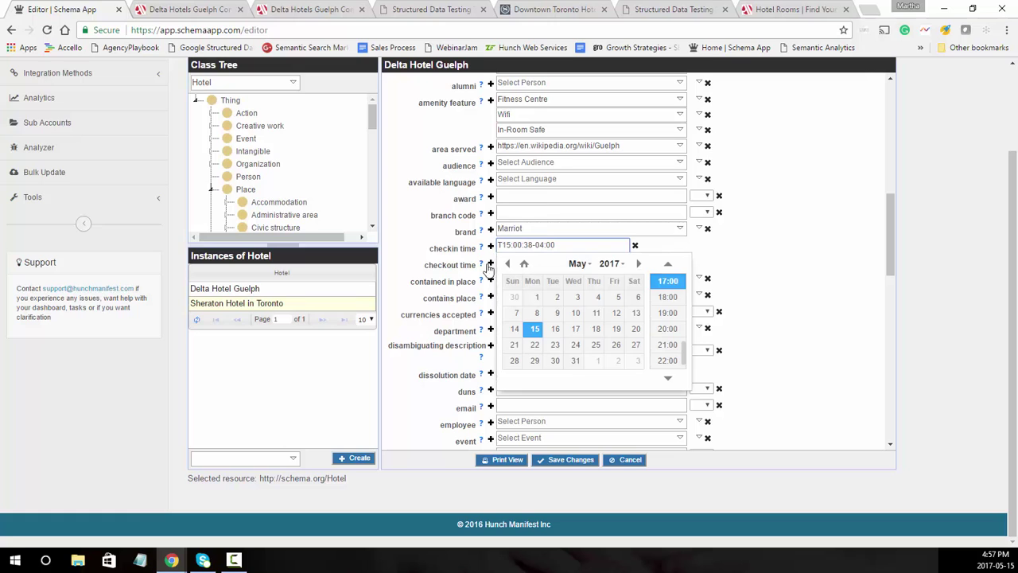
{"action": "left_click", "coordinate": [418, 271]}
Set the check-out time to 12:00 and delete its date part
{"action": "left_click", "coordinate": [572, 263]}
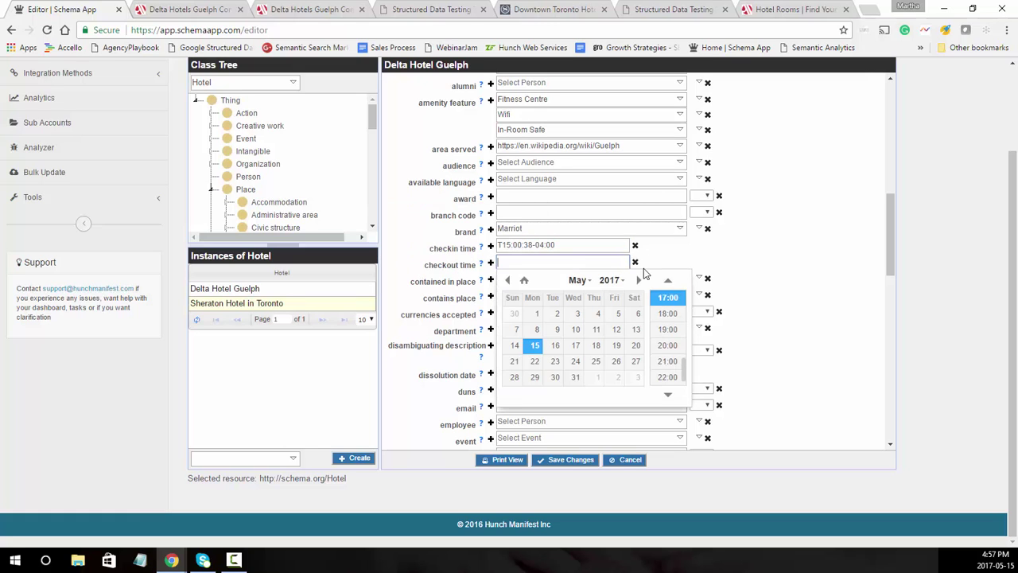
{"action": "left_click_drag", "start_coordinate": [684, 374], "coordinate": [680, 334]}
{"action": "left_click", "coordinate": [665, 339]}
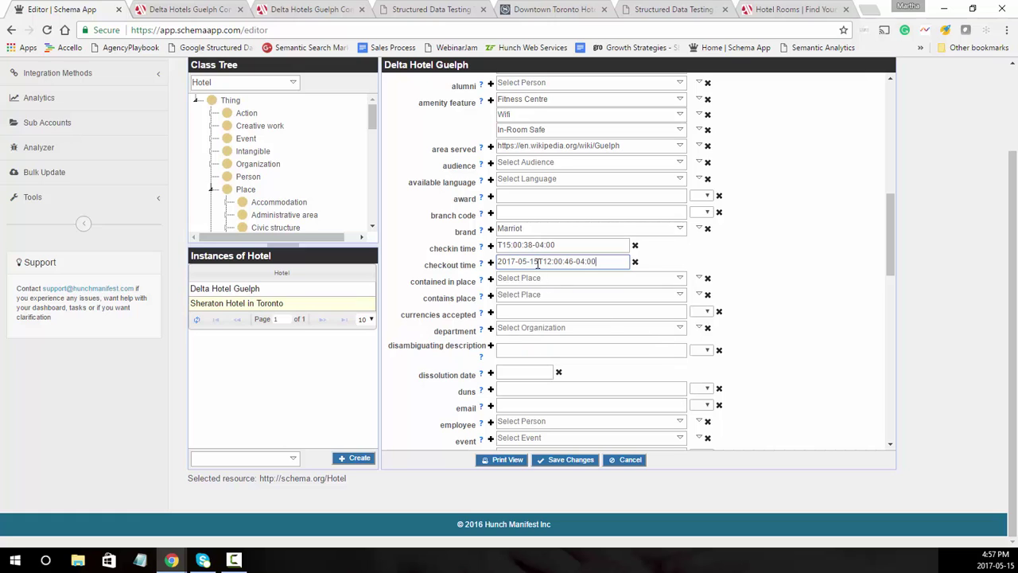
{"action": "left_click_drag", "start_coordinate": [538, 264], "coordinate": [495, 263]}
{"action": "key", "text": "BackSpace"}
{"action": "left_click", "coordinate": [810, 287]}
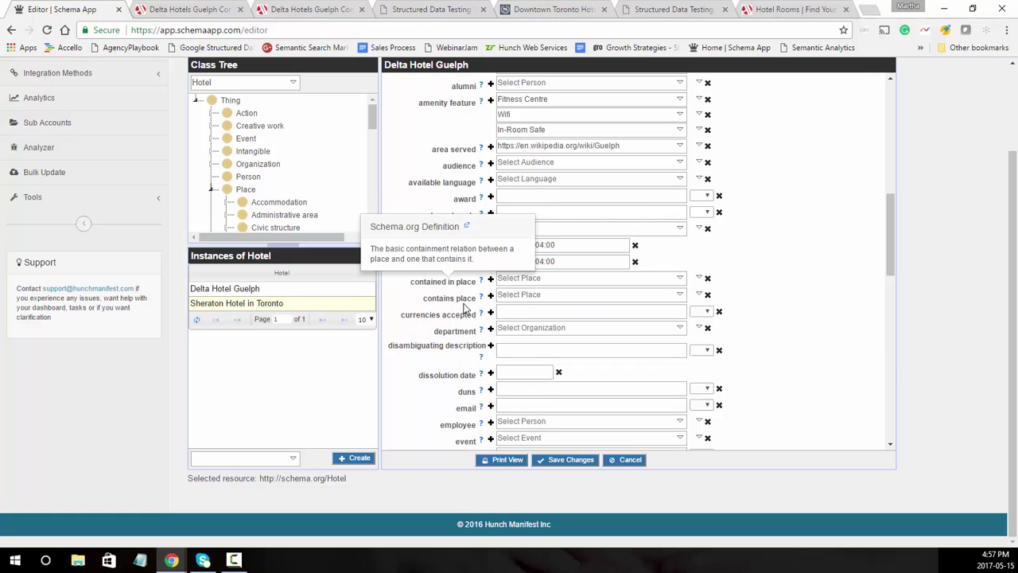
{"action": "mouse_move", "coordinate": [465, 299]}
{"action": "left_click", "coordinate": [569, 294]}
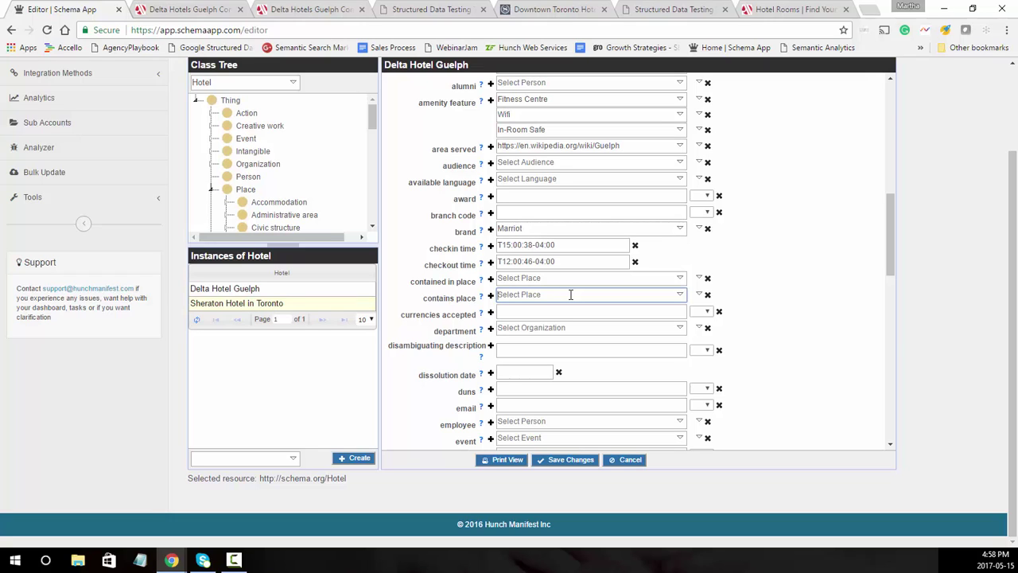
Add Traditional Guest Room under contains place, plus a second empty contains-place slot
{"action": "type", "text": "trad"}
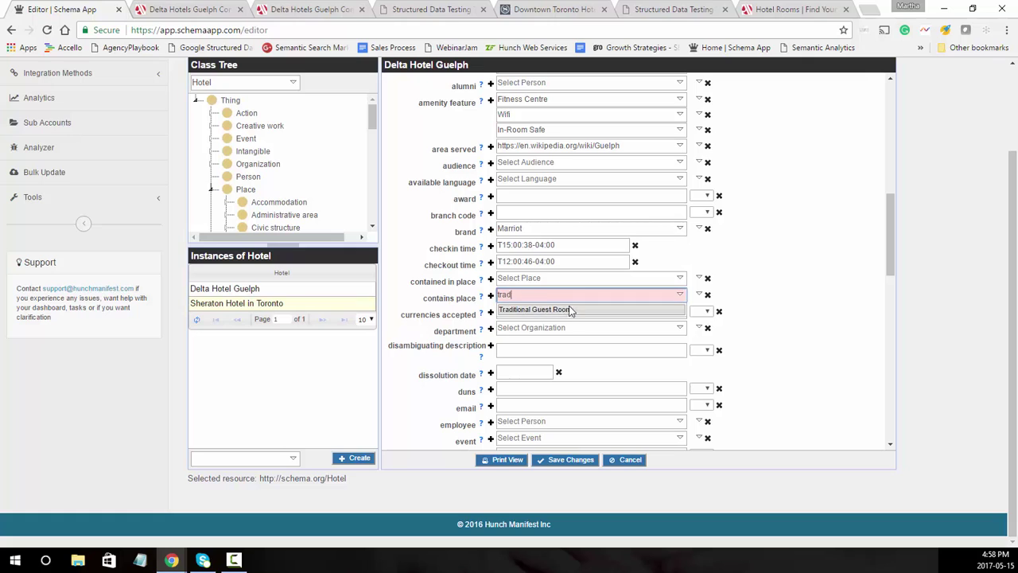
{"action": "left_click", "coordinate": [573, 311]}
{"action": "left_click", "coordinate": [491, 297]}
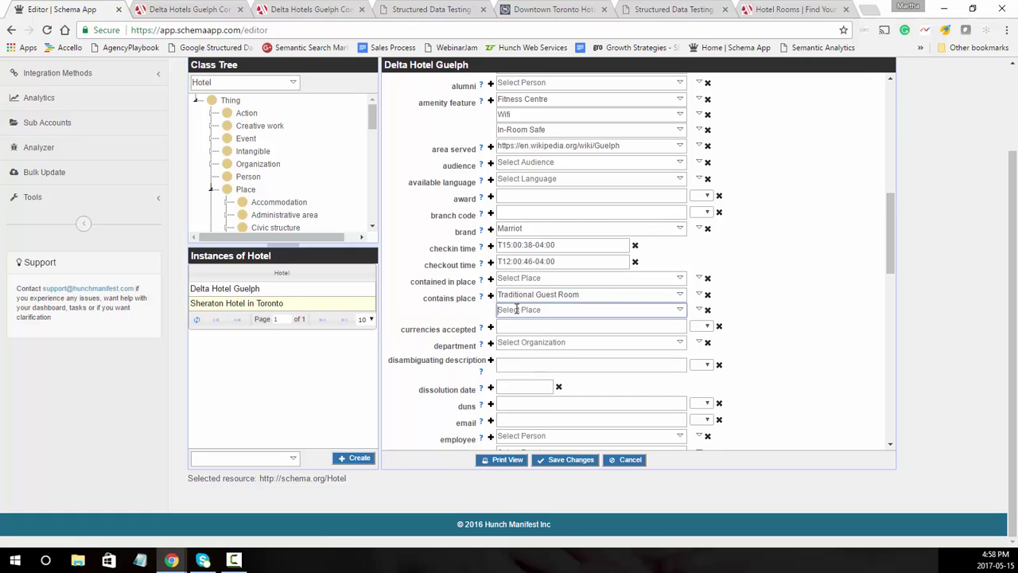
{"action": "left_click", "coordinate": [517, 309]}
{"action": "type", "text": "de"}
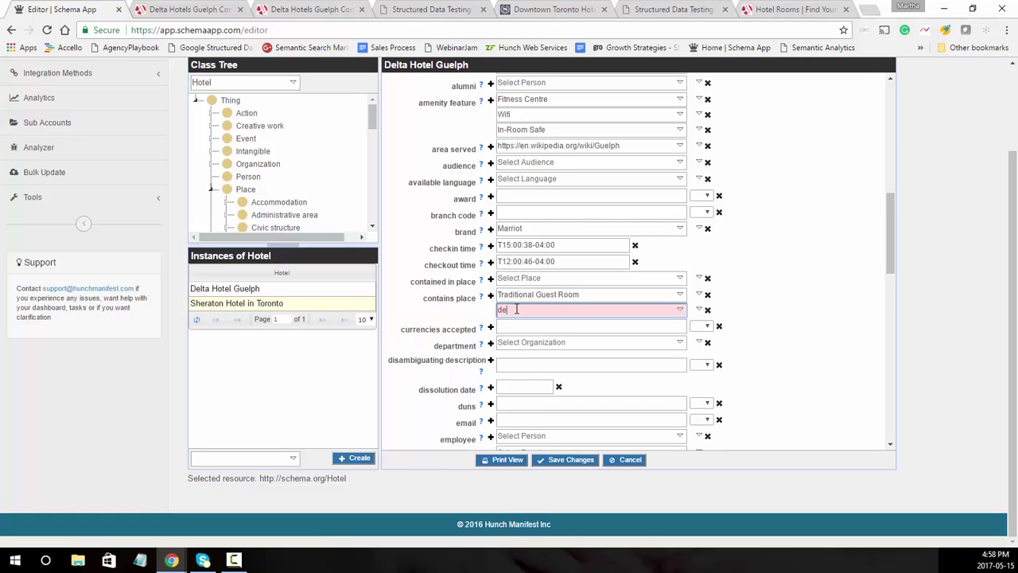
{"action": "key", "text": "BackSpace"}
{"action": "key", "text": "BackSpace"}
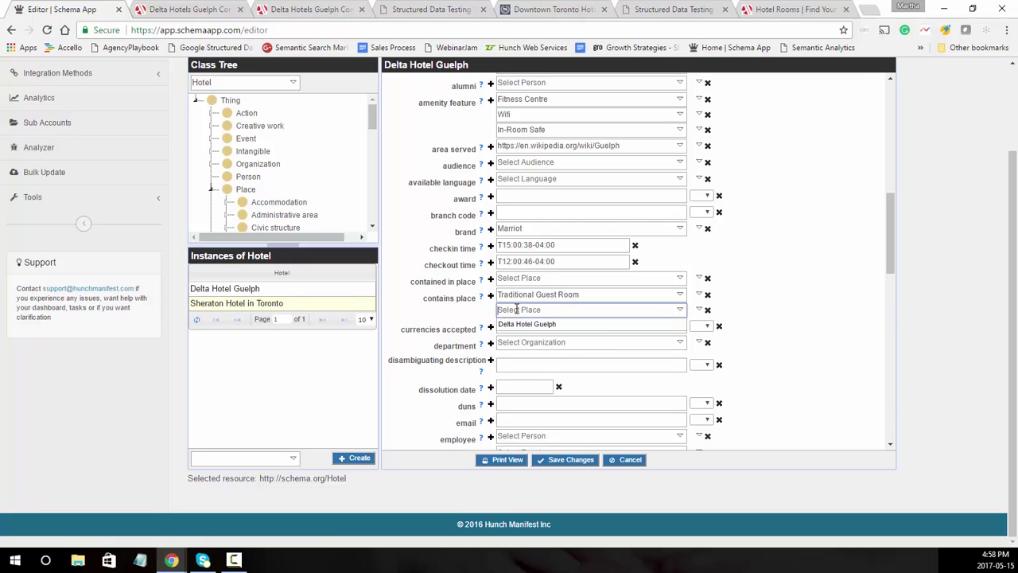
{"action": "left_click", "coordinate": [822, 304]}
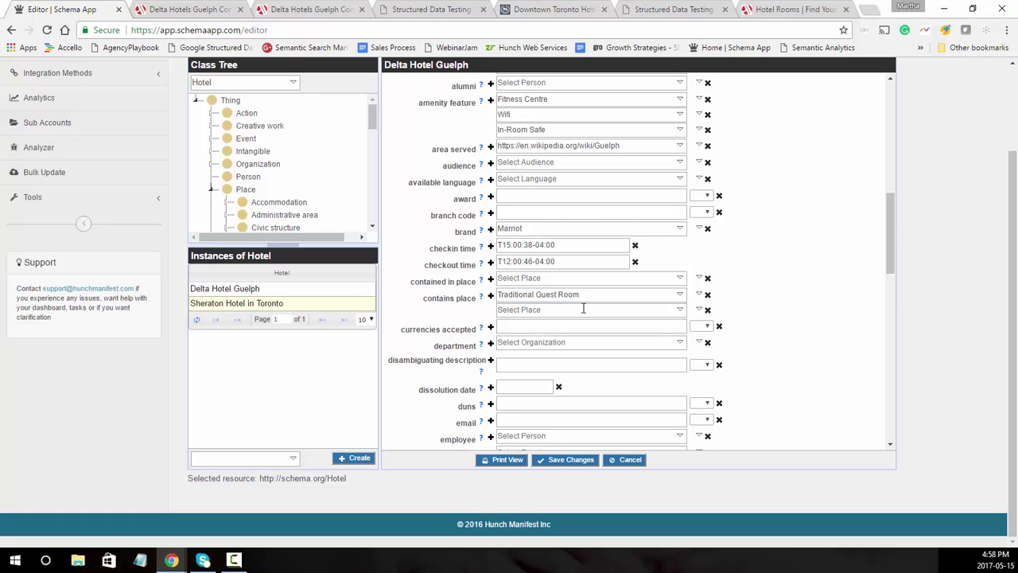
Scroll down to the hotel's url field and select the Marriott Delta Hotels Guelph page address
{"action": "scroll", "coordinate": [613, 343], "scroll_direction": "down", "scroll_amount": 2}
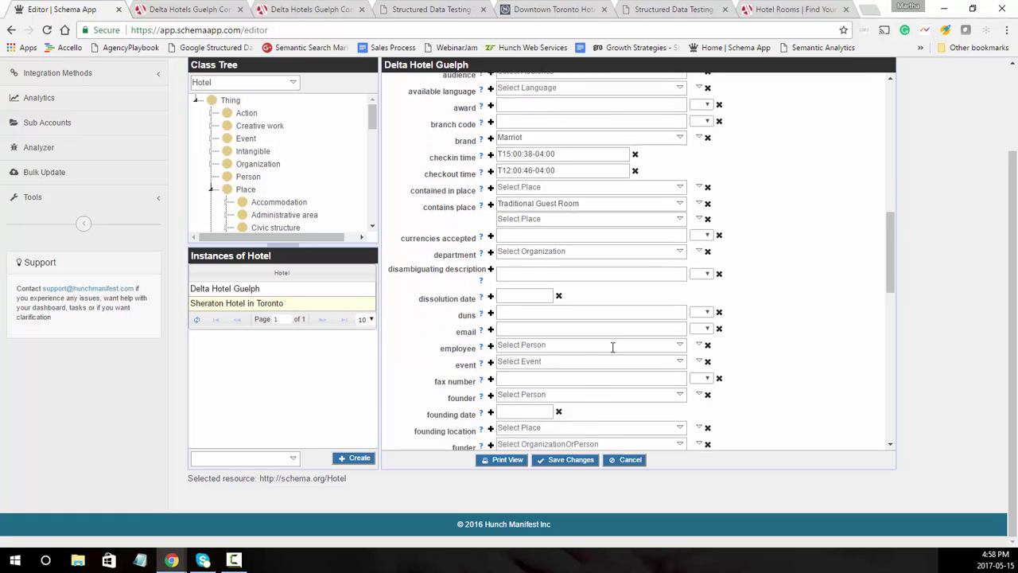
{"action": "left_click", "coordinate": [565, 293]}
{"action": "left_click", "coordinate": [552, 344]}
{"action": "scroll", "coordinate": [551, 397], "scroll_direction": "down", "scroll_amount": 1}
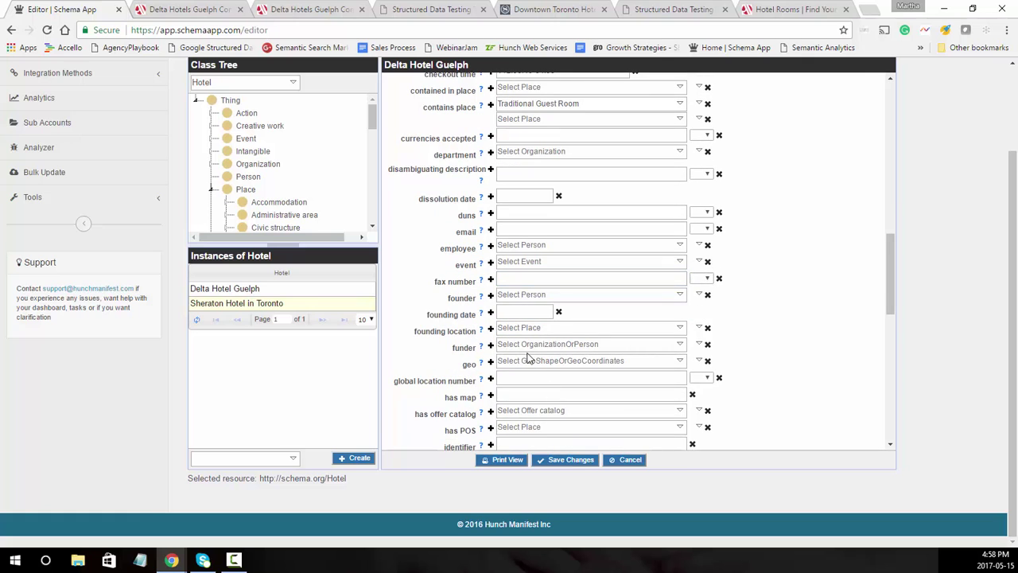
{"action": "left_click", "coordinate": [525, 394]}
{"action": "scroll", "coordinate": [526, 394], "scroll_direction": "down", "scroll_amount": 4}
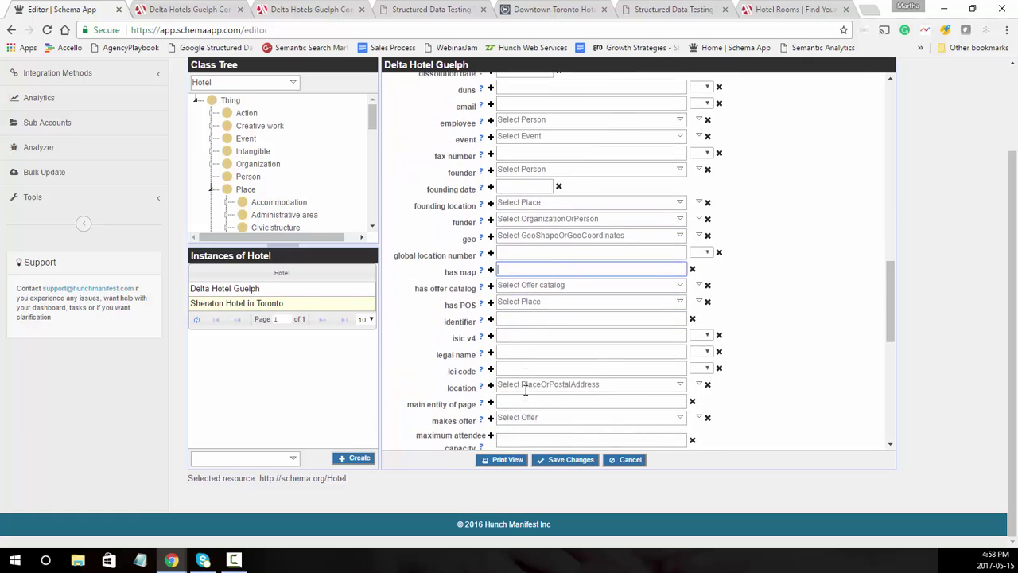
{"action": "scroll", "coordinate": [526, 395], "scroll_direction": "down", "scroll_amount": 1}
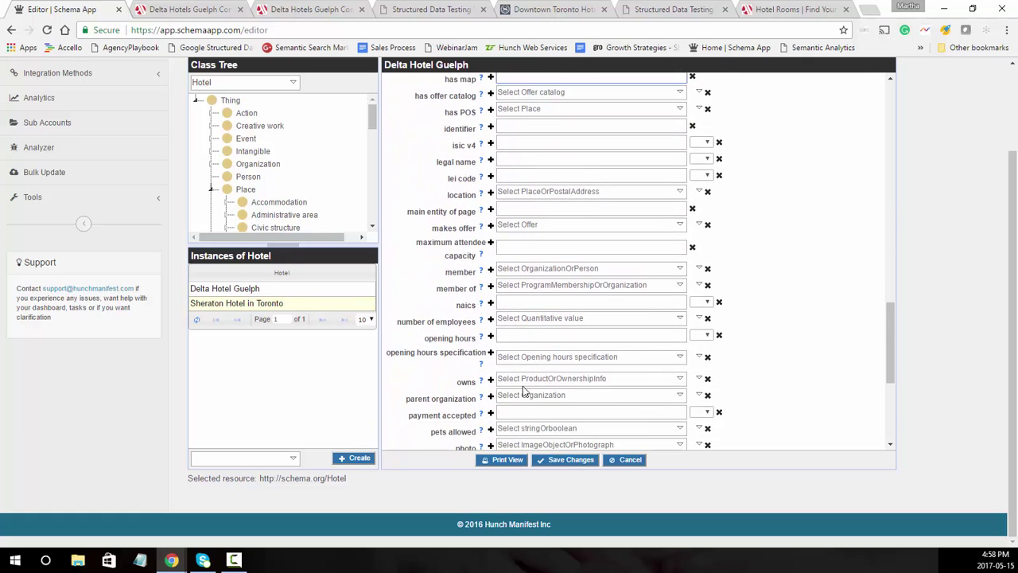
{"action": "scroll", "coordinate": [514, 375], "scroll_direction": "down", "scroll_amount": 1}
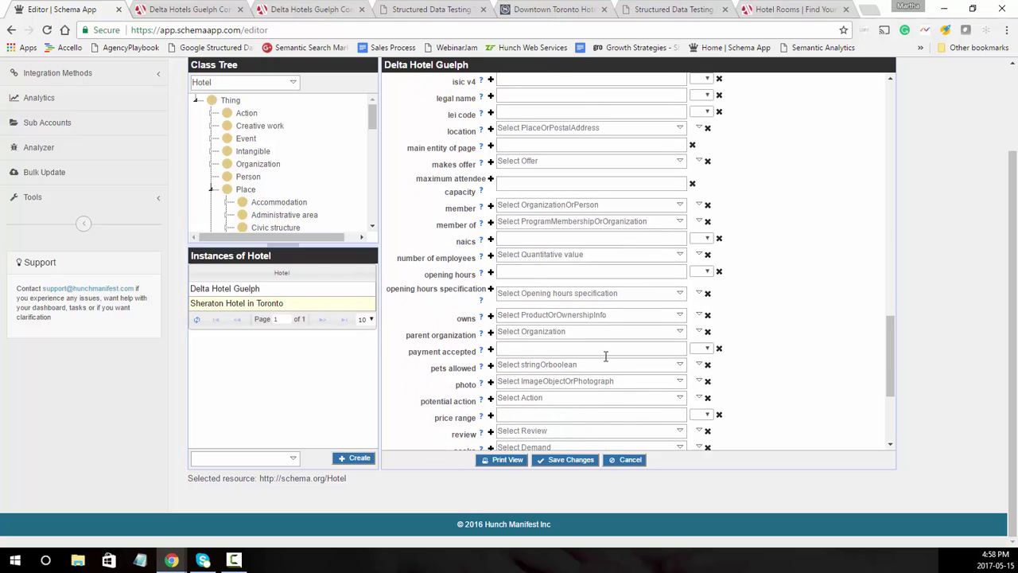
{"action": "scroll", "coordinate": [775, 370], "scroll_direction": "down", "scroll_amount": 1}
{"action": "scroll", "coordinate": [776, 370], "scroll_direction": "down", "scroll_amount": 1}
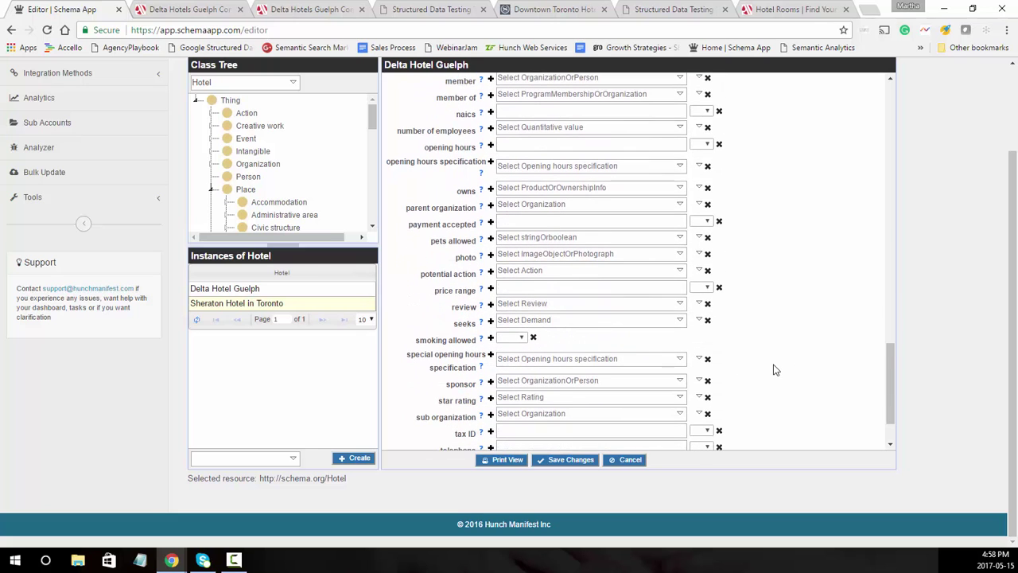
{"action": "scroll", "coordinate": [776, 370], "scroll_direction": "down", "scroll_amount": 1}
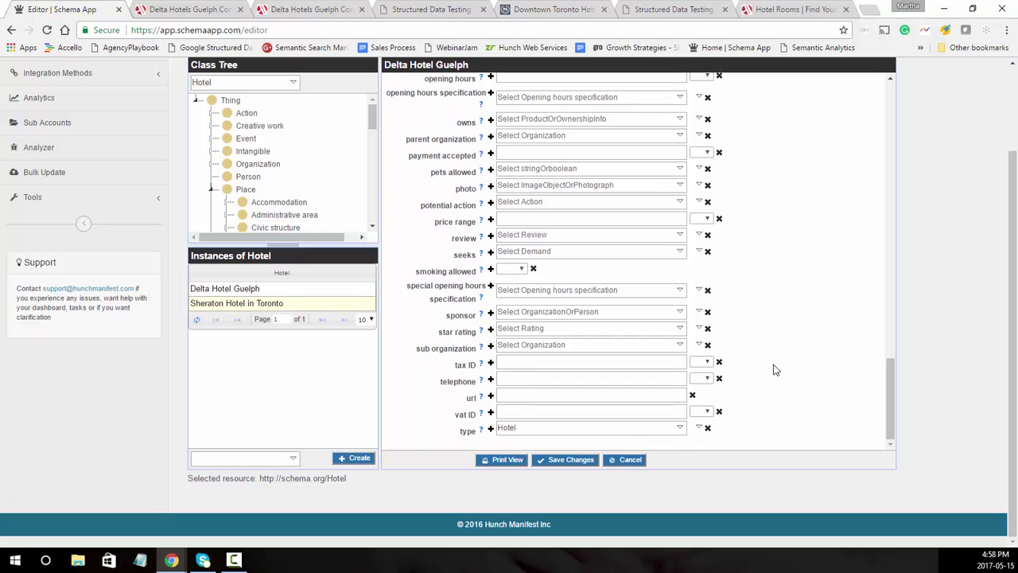
{"action": "left_click", "coordinate": [520, 394]}
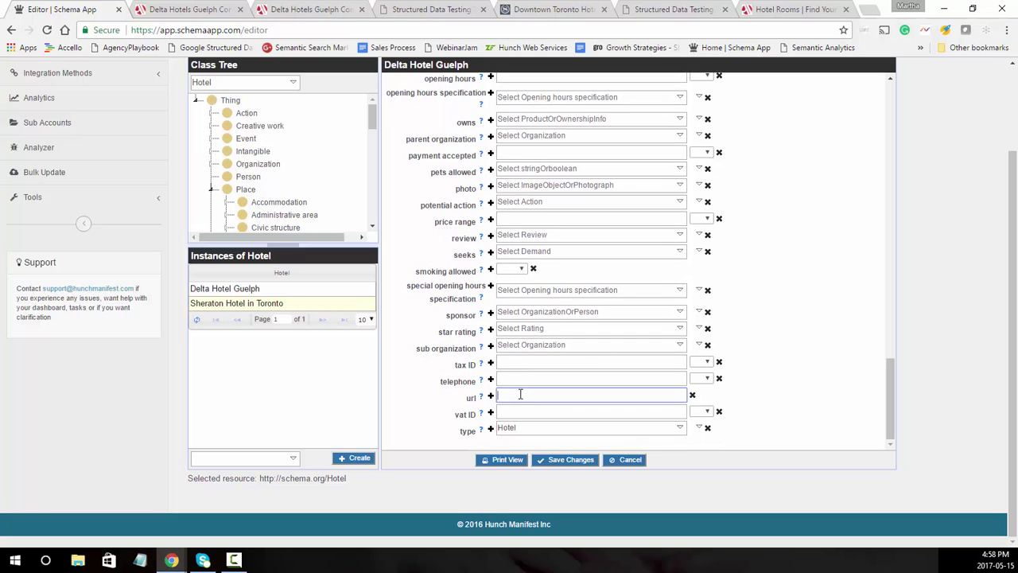
{"action": "left_click", "coordinate": [168, 11]}
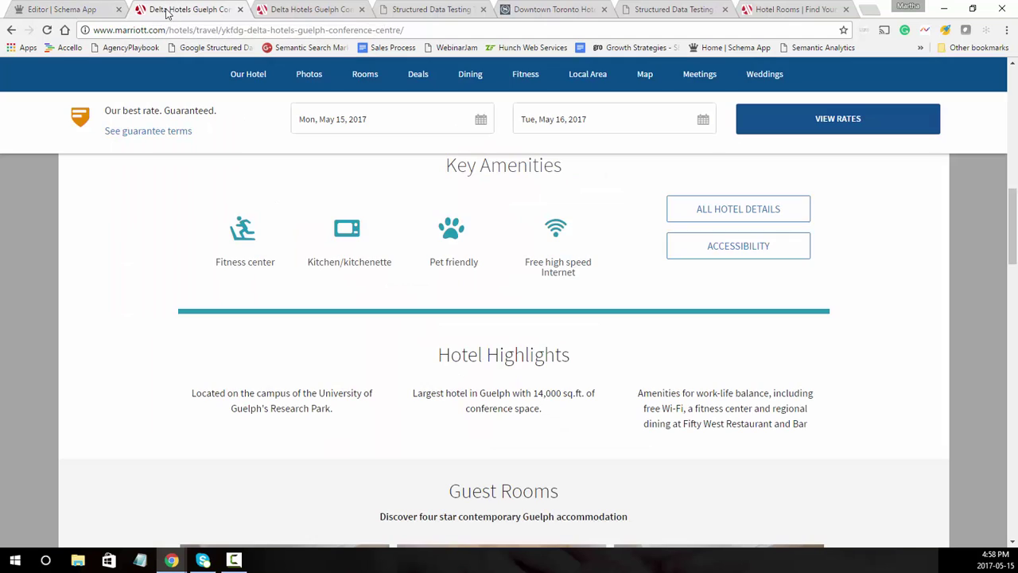
{"action": "triple_click", "coordinate": [179, 31]}
{"action": "key", "text": "ctrl+c"}
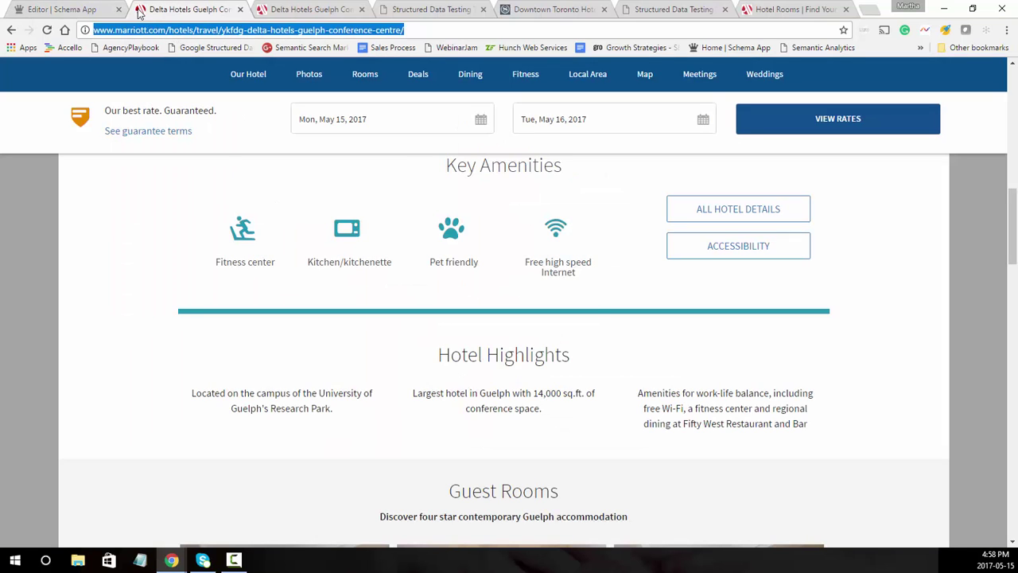
Paste the Marriott Delta Hotels Guelph page address into the hotel's url field
{"action": "left_click", "coordinate": [88, 8]}
{"action": "key", "text": "ctrl+v"}
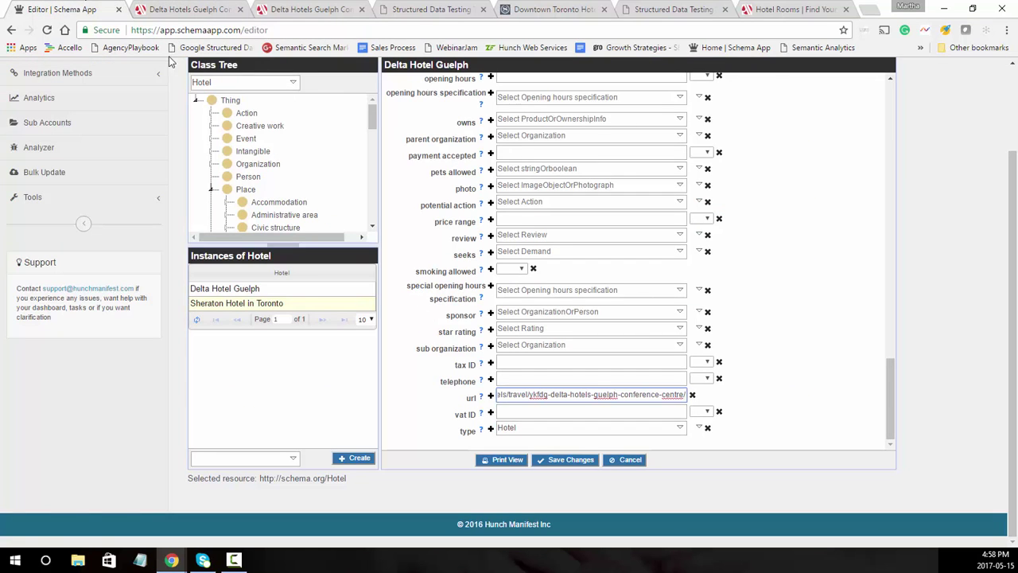
{"action": "left_click", "coordinate": [171, 10]}
{"action": "scroll", "coordinate": [709, 380], "scroll_direction": "down", "scroll_amount": 3}
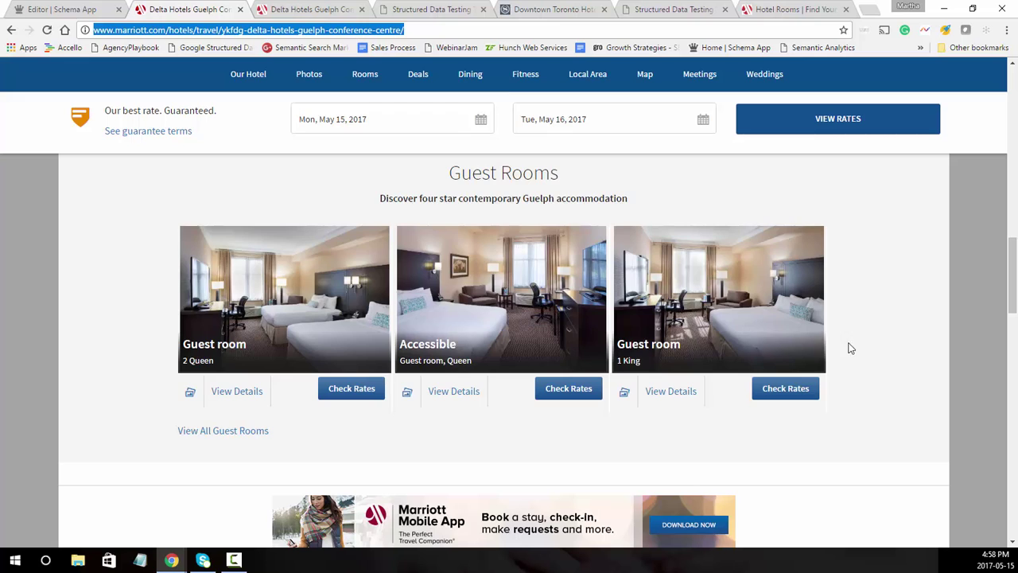
{"action": "scroll", "coordinate": [882, 347], "scroll_direction": "up", "scroll_amount": 2}
{"action": "scroll", "coordinate": [883, 349], "scroll_direction": "up", "scroll_amount": 4}
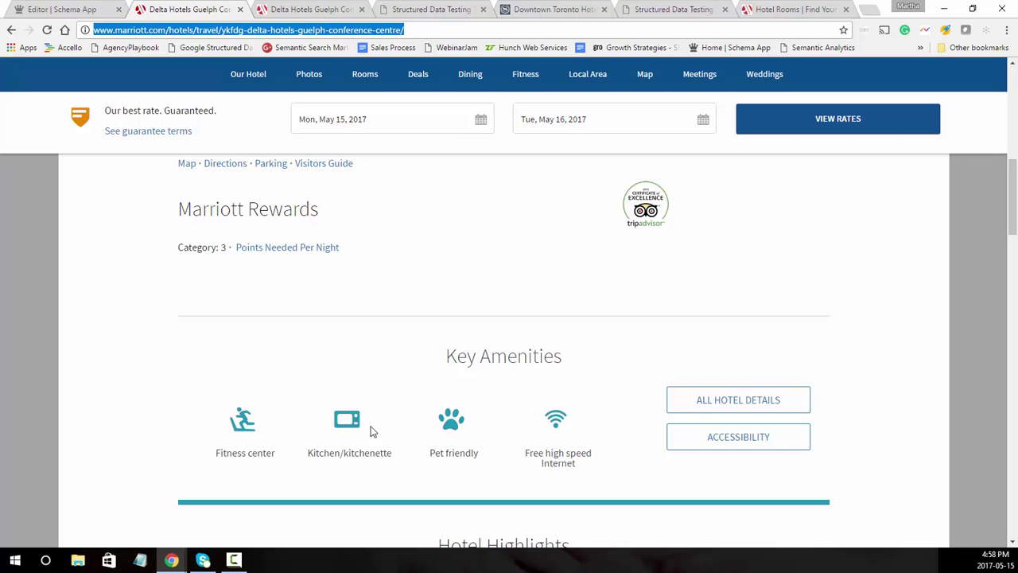
{"action": "scroll", "coordinate": [621, 442], "scroll_direction": "up", "scroll_amount": 5}
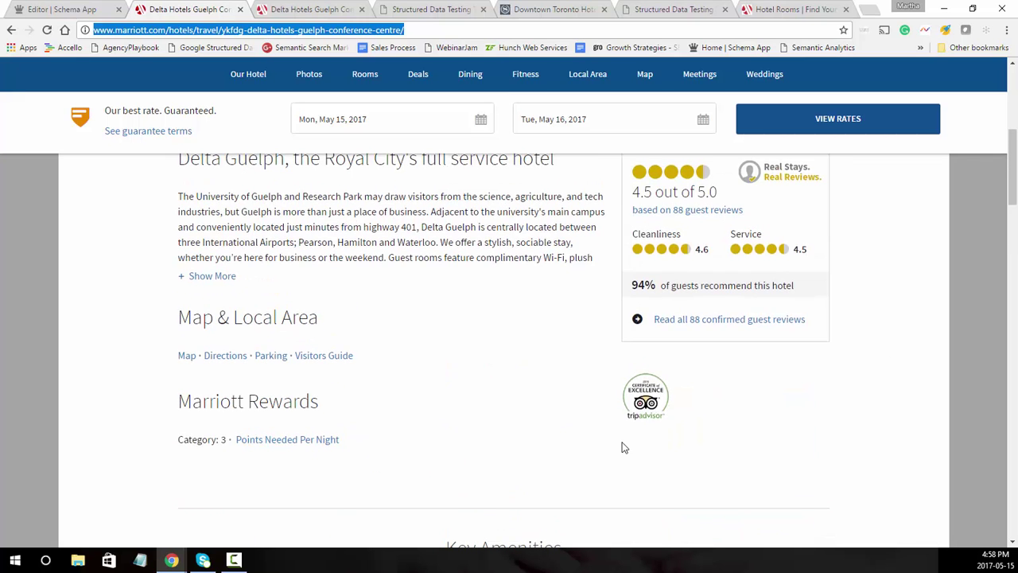
{"action": "scroll", "coordinate": [637, 432], "scroll_direction": "up", "scroll_amount": 2}
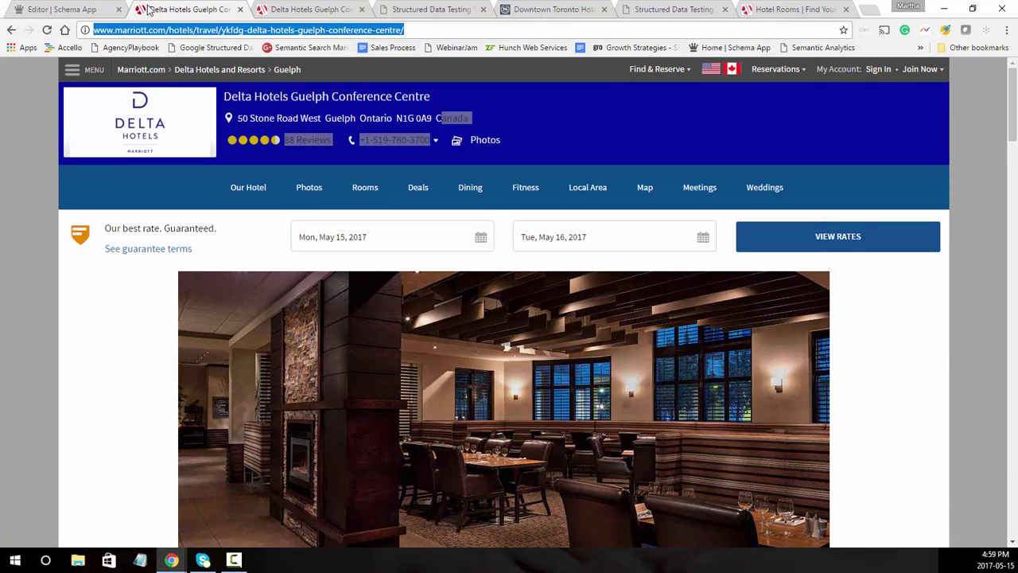
Save Delta Hotel Guelph's changes and review the read-only Hotel view
{"action": "left_click", "coordinate": [80, 9]}
{"action": "left_click", "coordinate": [570, 464]}
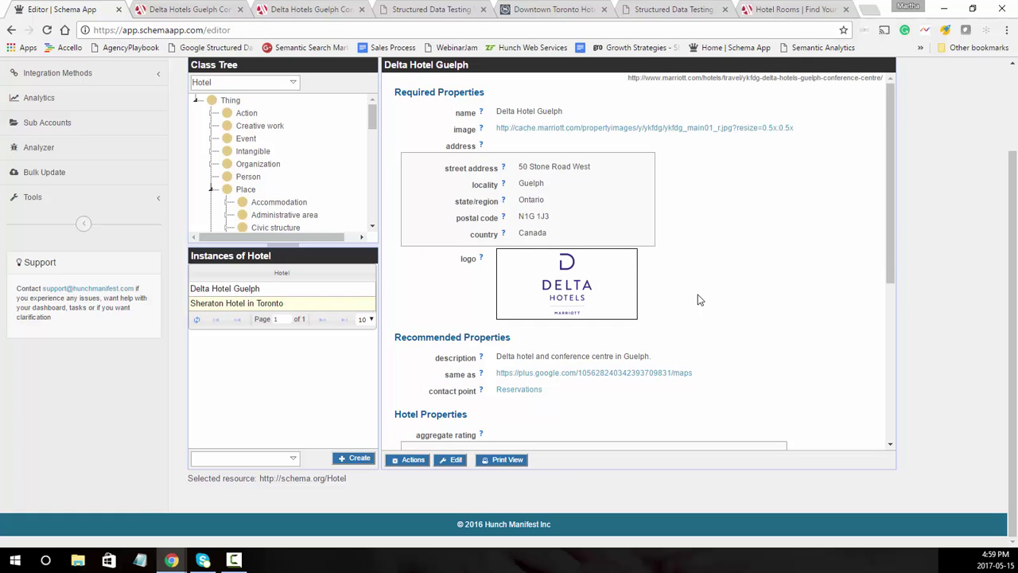
{"action": "scroll", "coordinate": [698, 300], "scroll_direction": "down", "scroll_amount": 4}
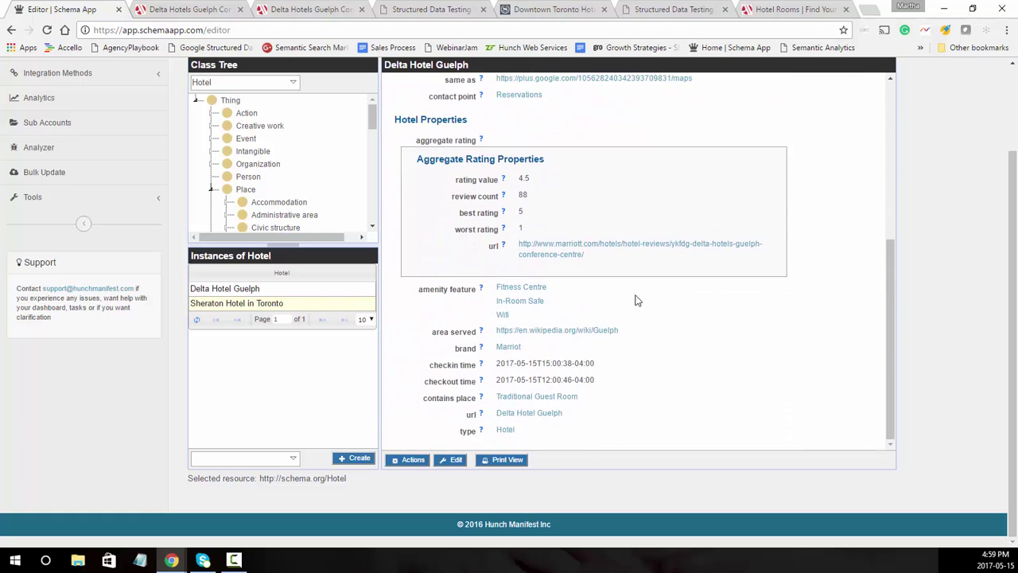
Edit the Fitness Centre amenity, save its value True, and return to Delta Hotel Guelph
{"action": "left_click", "coordinate": [530, 288]}
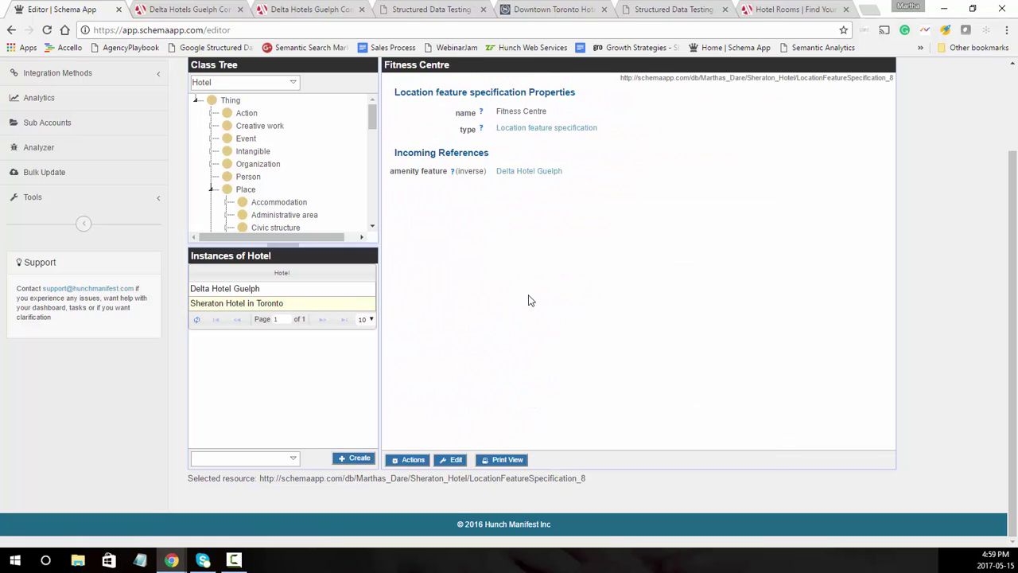
{"action": "left_click", "coordinate": [452, 463]}
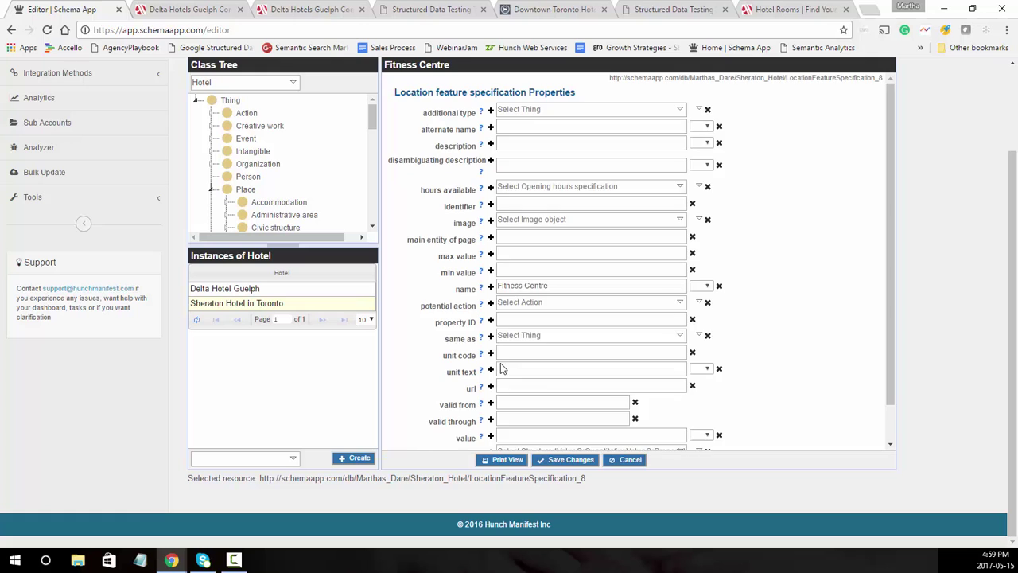
{"action": "scroll", "coordinate": [512, 383], "scroll_direction": "down", "scroll_amount": 1}
{"action": "left_click", "coordinate": [522, 395]}
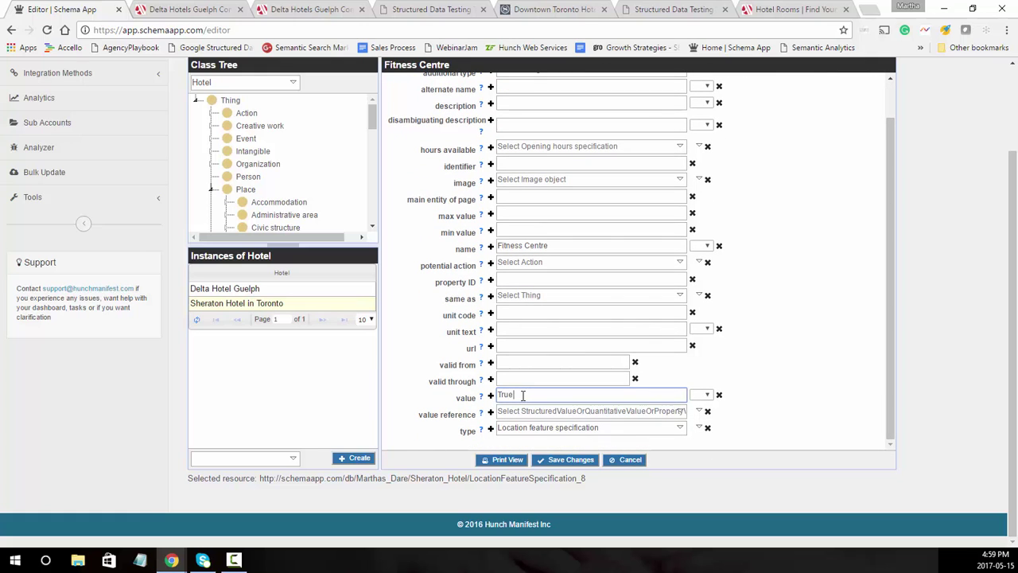
{"action": "left_click", "coordinate": [552, 464]}
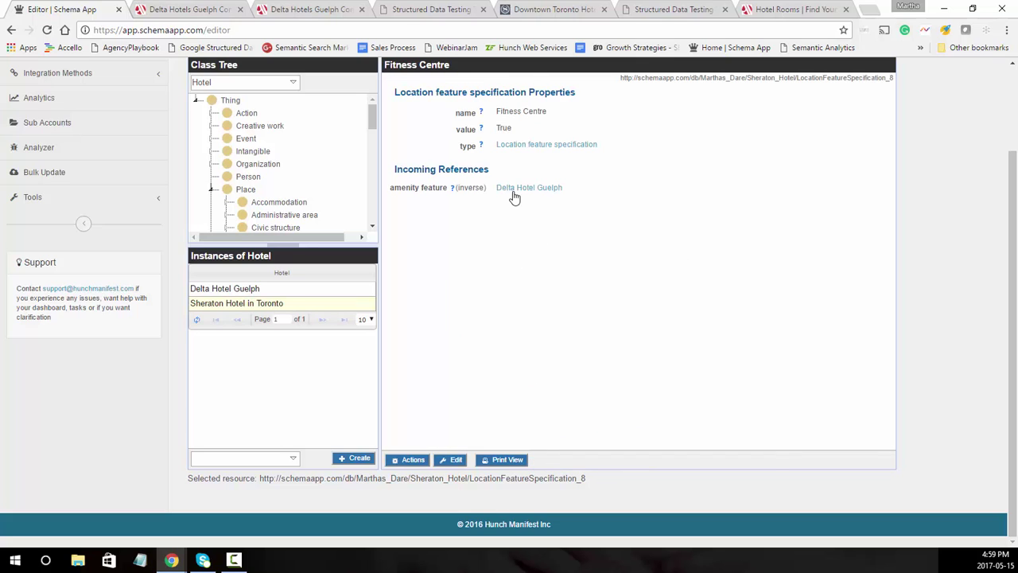
{"action": "left_click", "coordinate": [514, 191]}
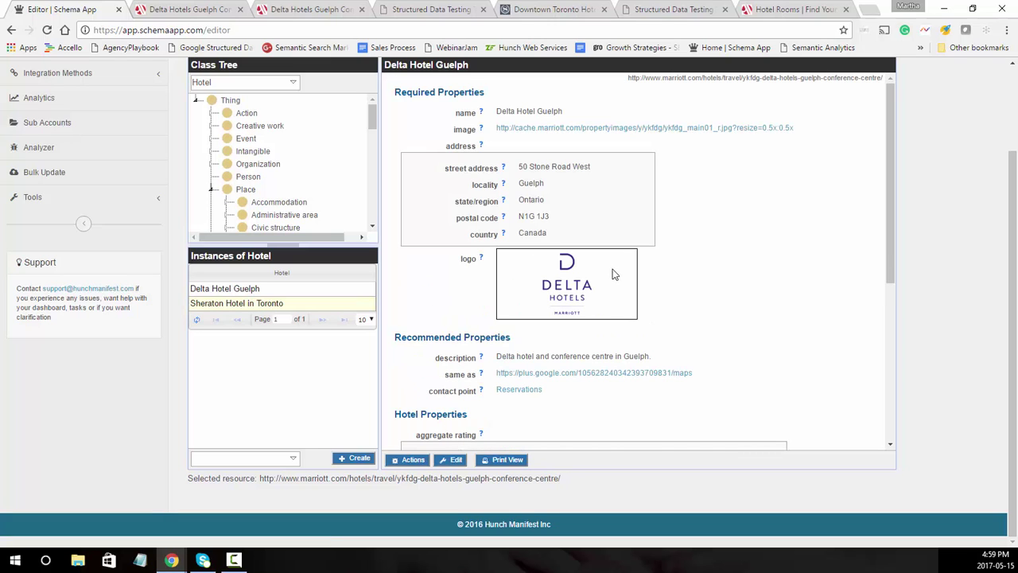
Edit the Reservations contact point, entering the hotel's telephone number from the Marriott page
{"action": "left_click", "coordinate": [522, 393]}
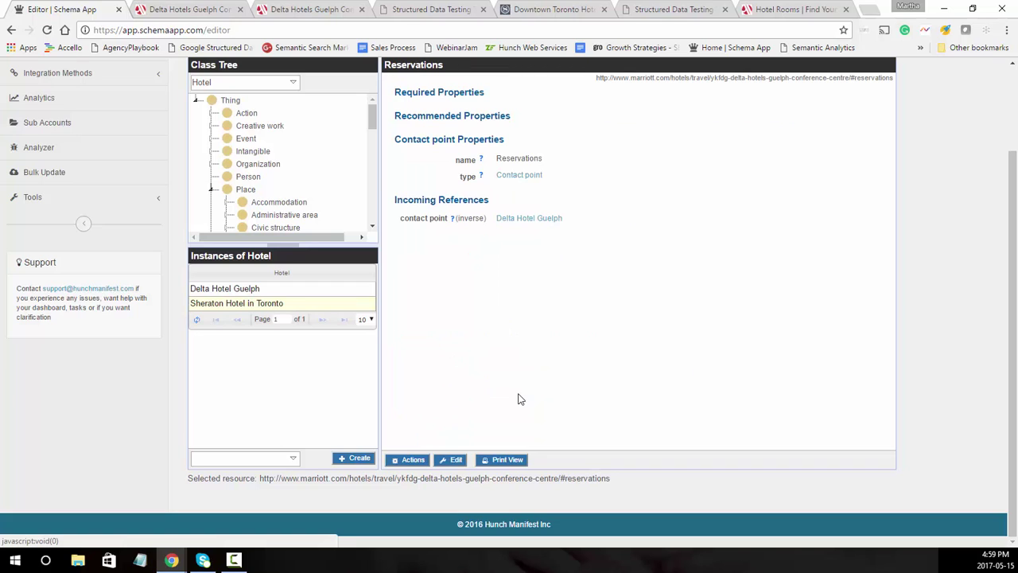
{"action": "left_click", "coordinate": [450, 463]}
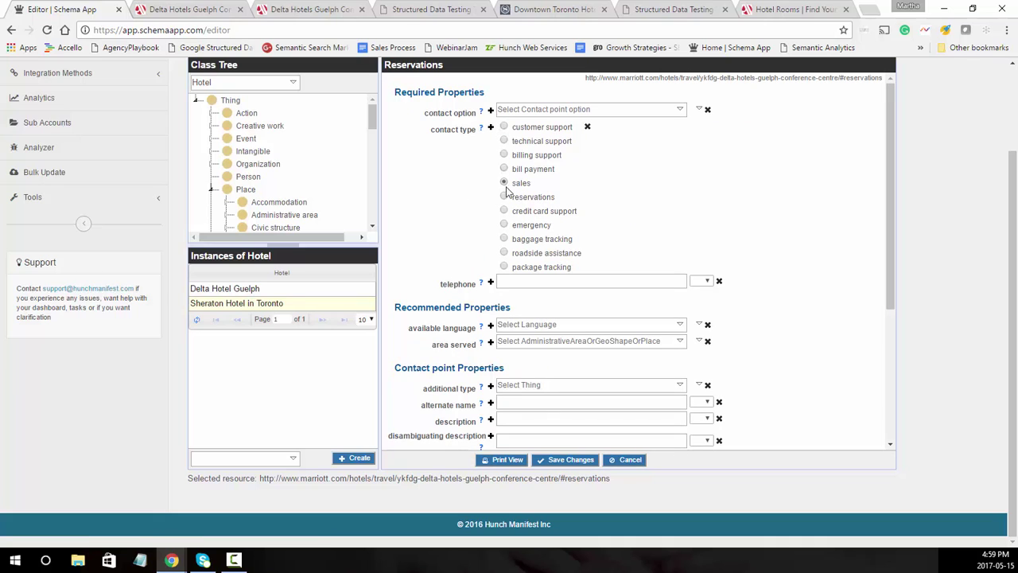
{"action": "left_click", "coordinate": [515, 280]}
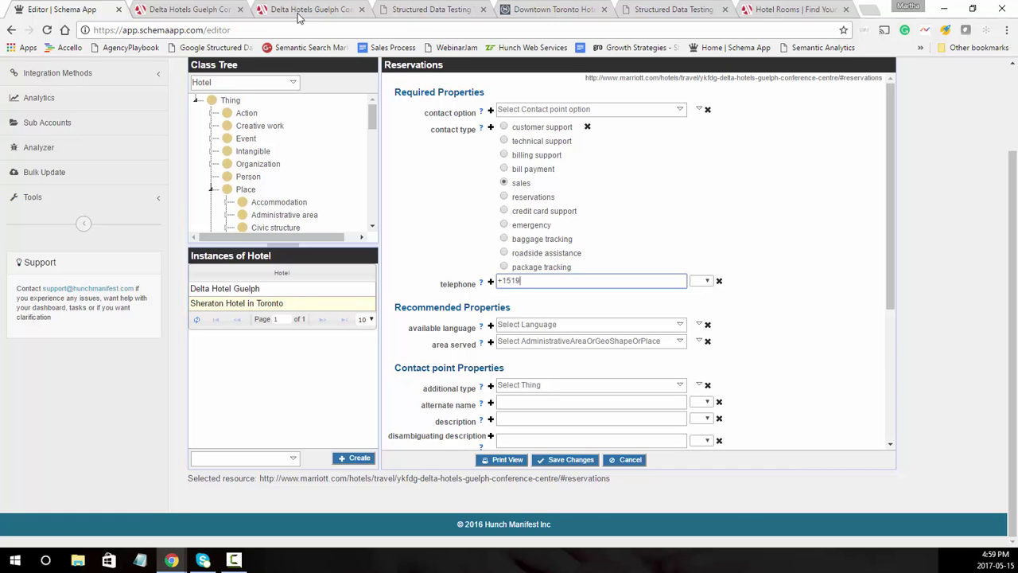
{"action": "left_click", "coordinate": [190, 8]}
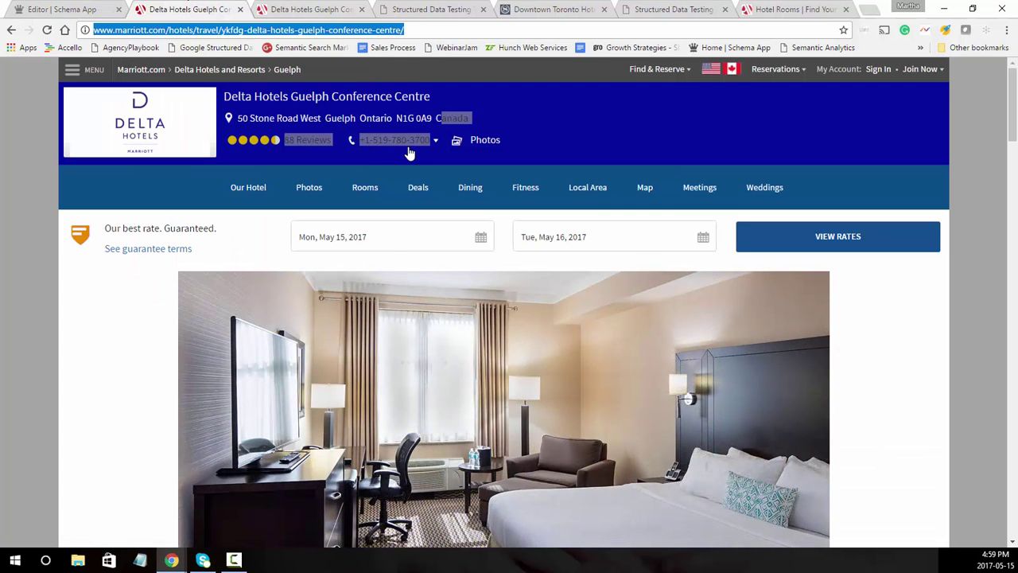
{"action": "left_click", "coordinate": [76, 9]}
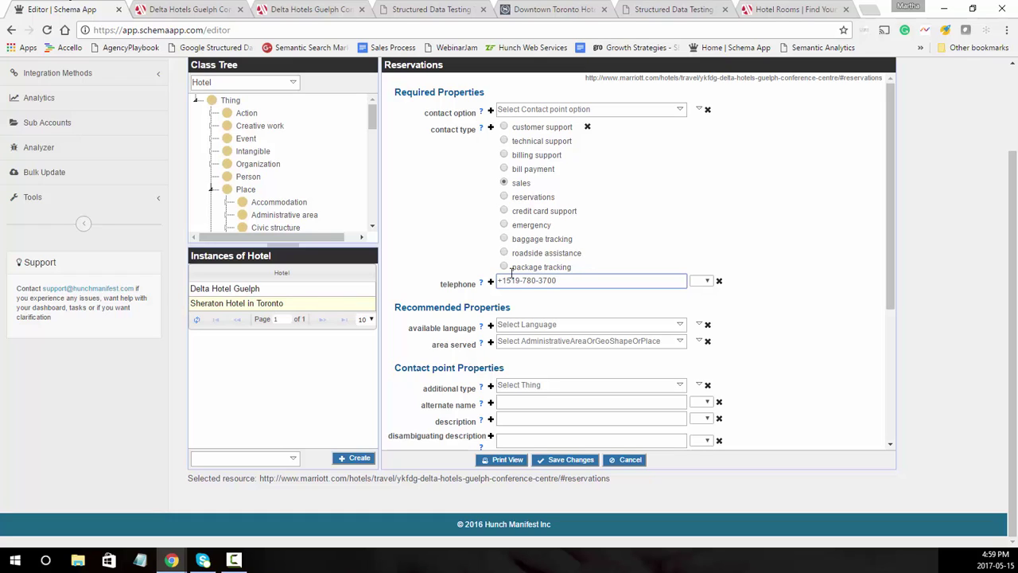
{"action": "type", "text": "-"}
{"action": "left_click", "coordinate": [519, 117]}
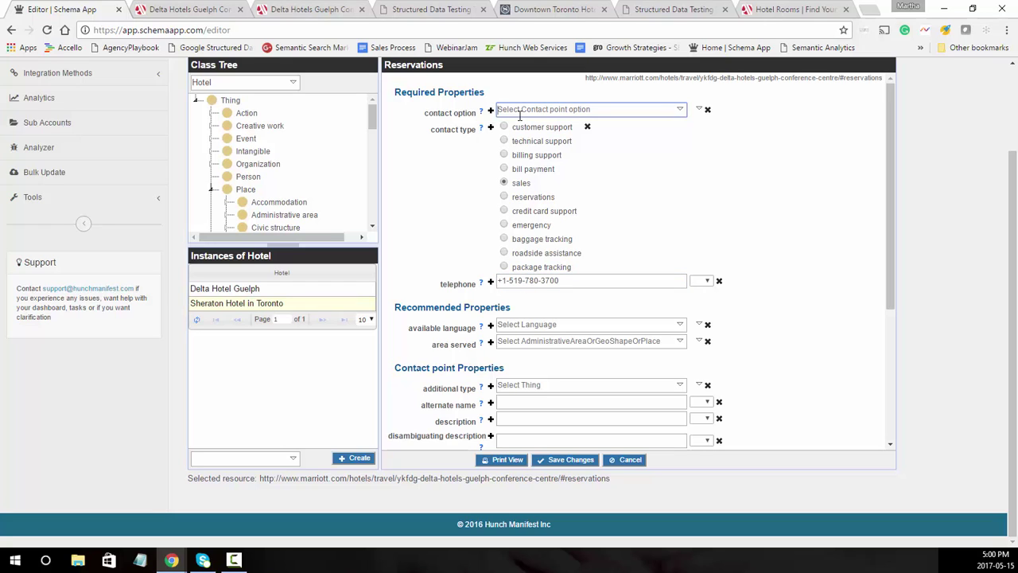
Set the available language to English using a Wikipedia lookup
{"action": "left_click", "coordinate": [522, 323]}
{"action": "left_click", "coordinate": [700, 324]}
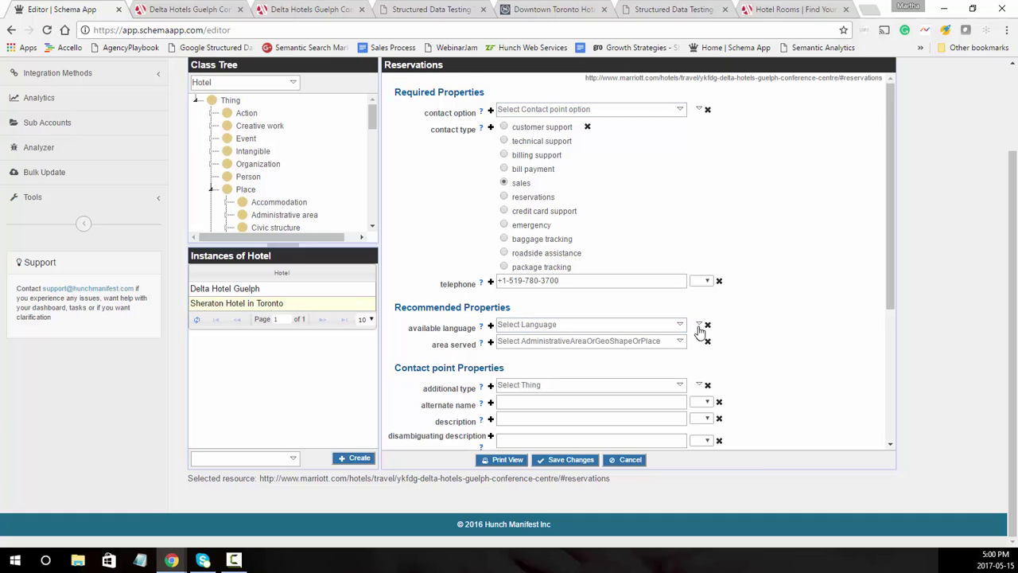
{"action": "left_click", "coordinate": [691, 412]}
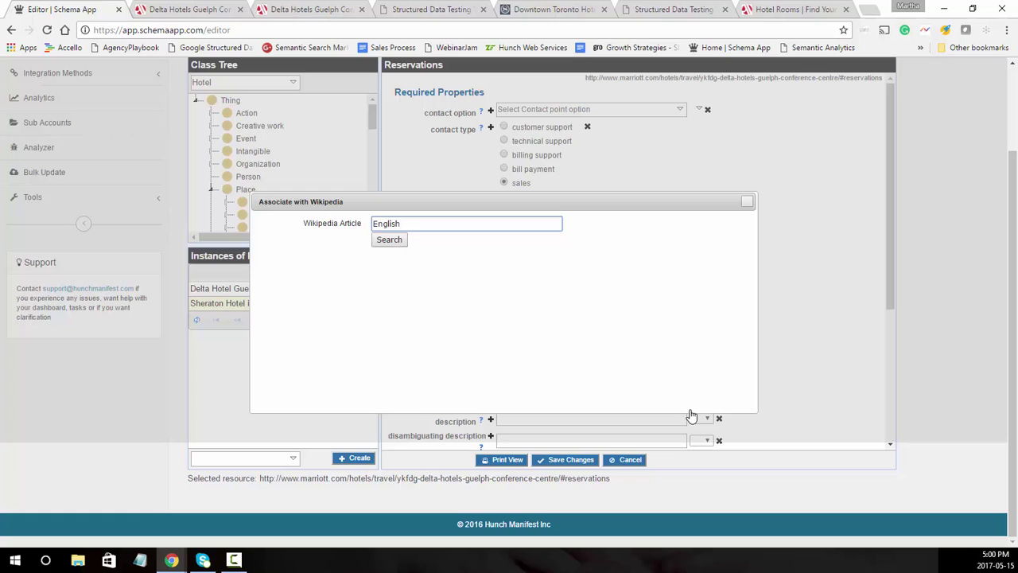
{"action": "left_click", "coordinate": [393, 241]}
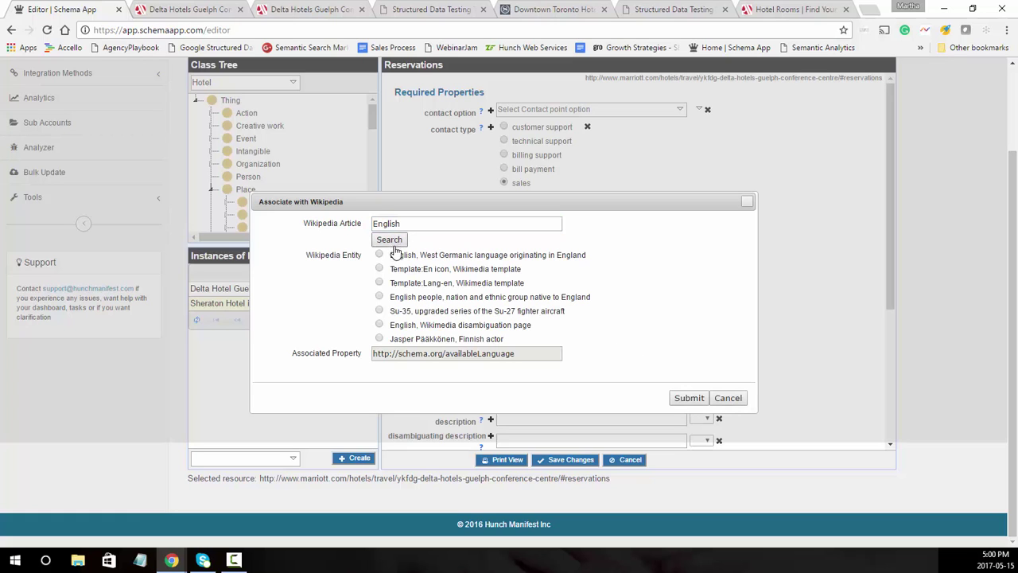
{"action": "left_click", "coordinate": [688, 397]}
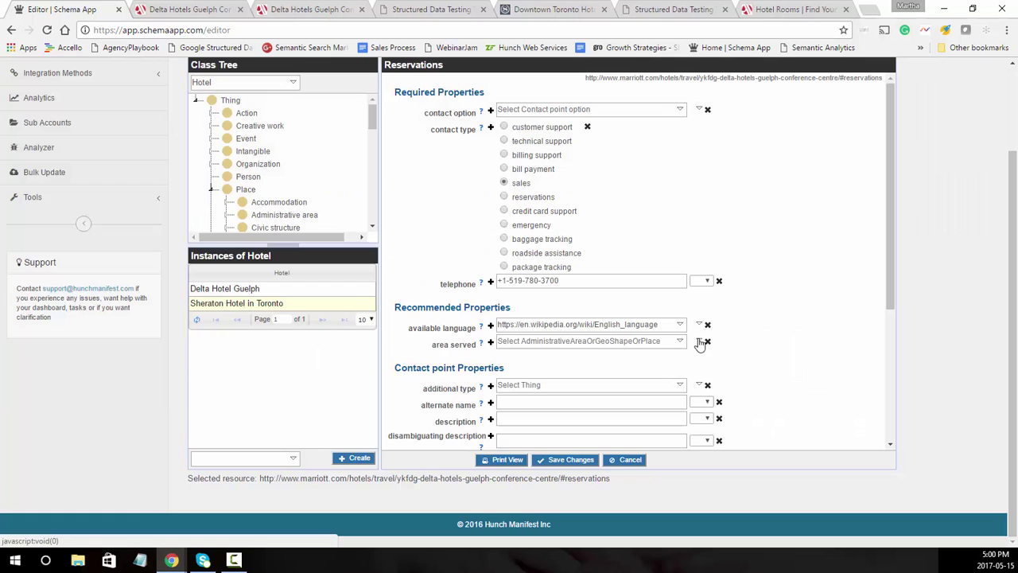
Set the area served to Guelph, Ontario, Canada, using a Wikipedia lookup
{"action": "left_click", "coordinate": [699, 342]}
{"action": "left_click", "coordinate": [686, 429]}
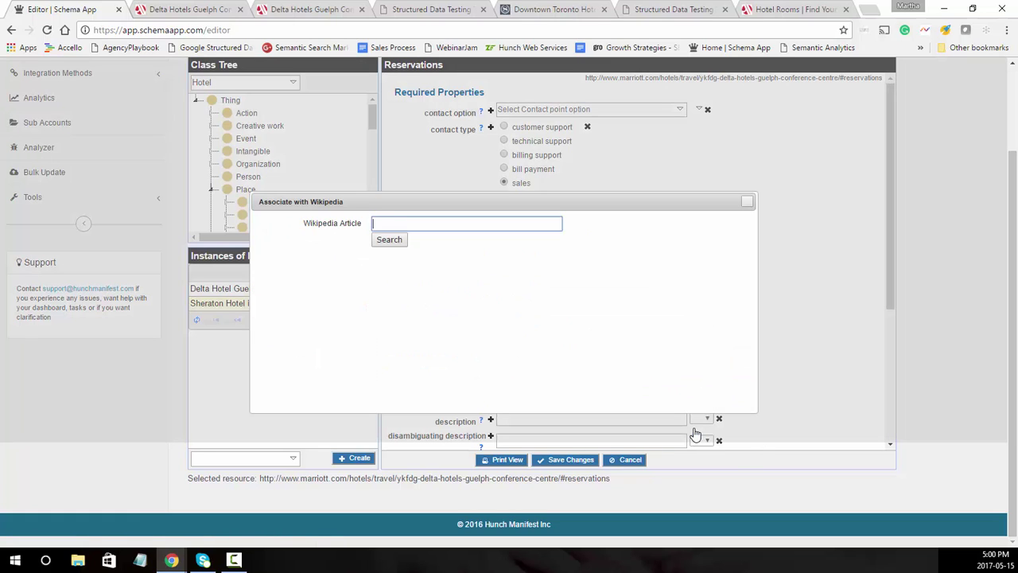
{"action": "left_click", "coordinate": [387, 240]}
{"action": "left_click", "coordinate": [380, 254]}
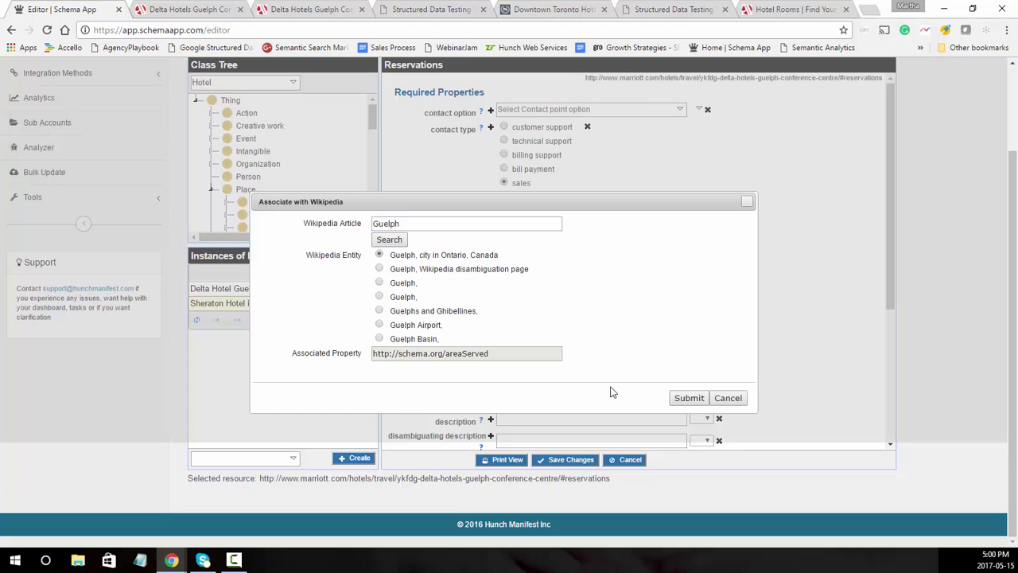
{"action": "left_click", "coordinate": [689, 398]}
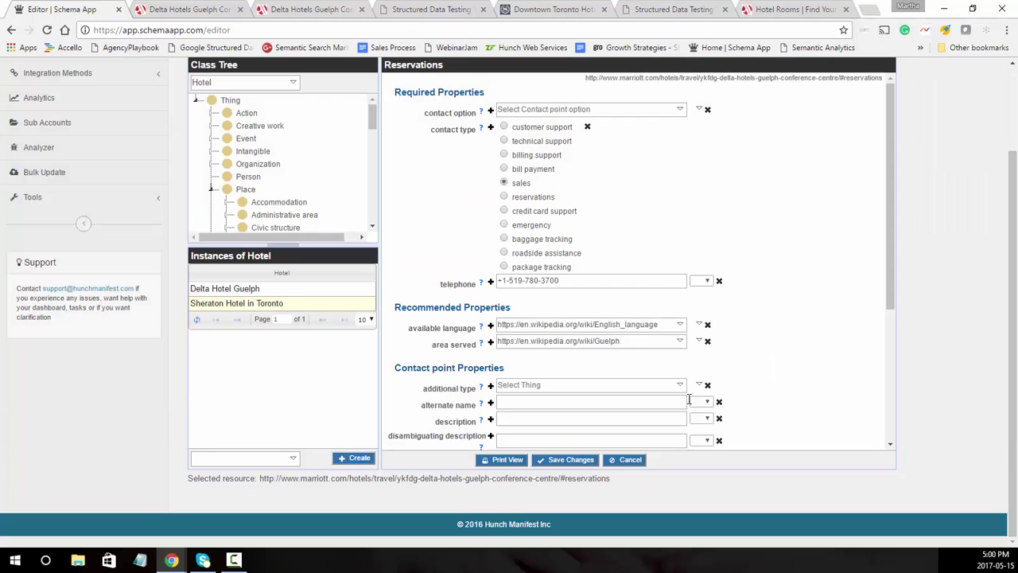
Save the contact point despite the missing contact option warning and return to Delta Hotel Guelph
{"action": "left_click", "coordinate": [570, 468]}
{"action": "left_click", "coordinate": [614, 413]}
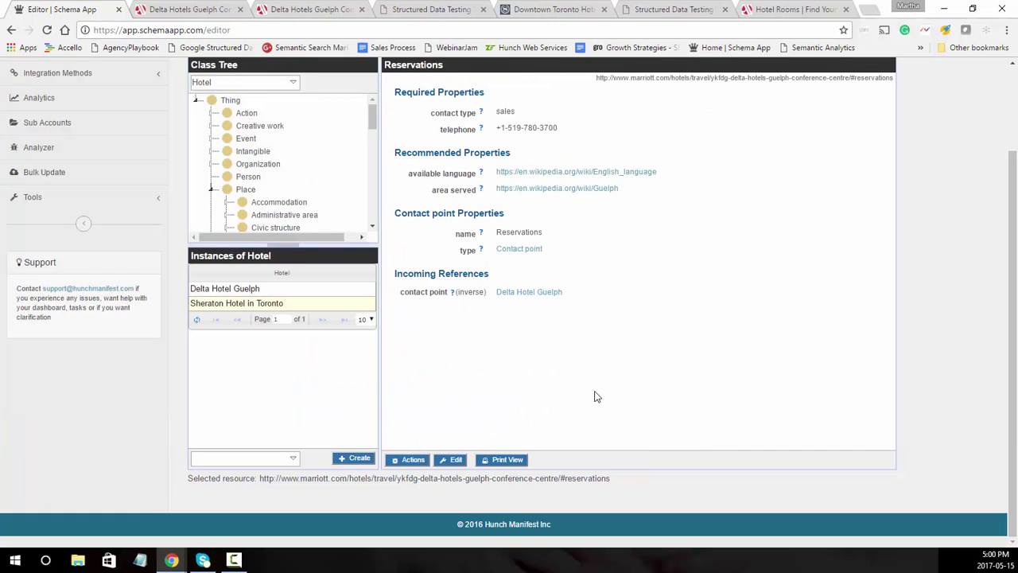
{"action": "left_click", "coordinate": [523, 293]}
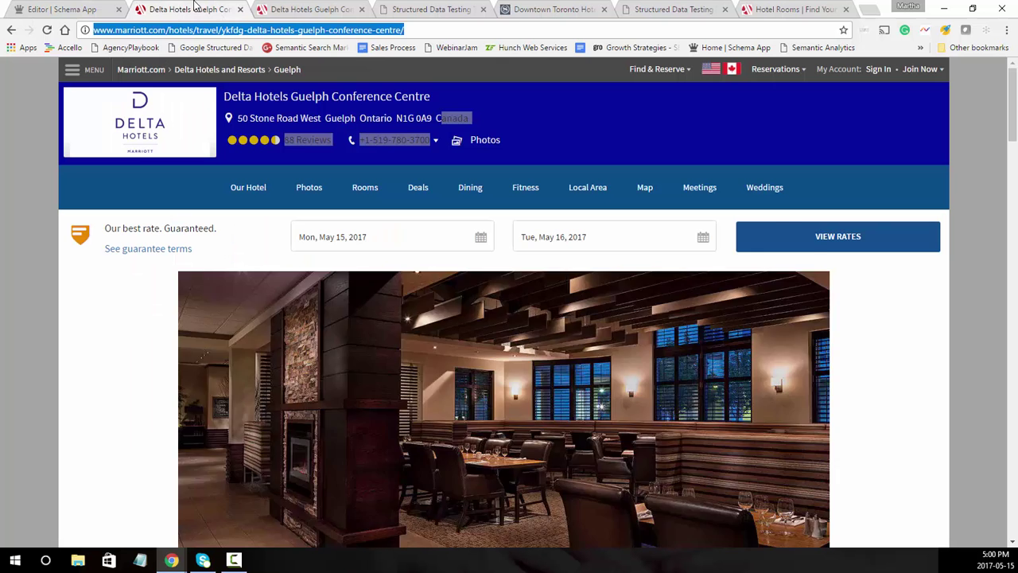
Scroll through the Marriott.com Delta Hotels Guelph page, then return to its Schema App record
{"action": "scroll", "coordinate": [905, 352], "scroll_direction": "down", "scroll_amount": 10}
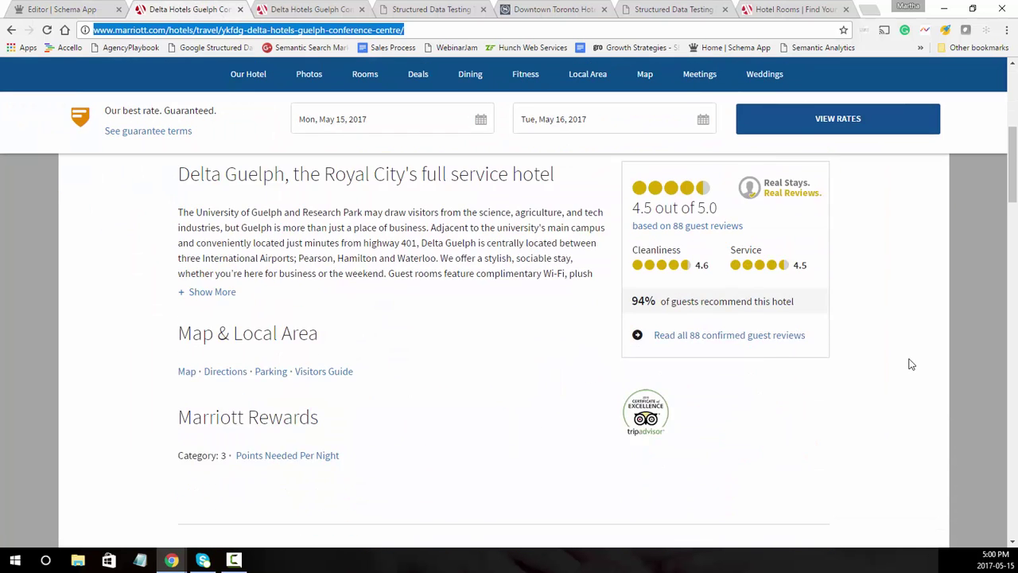
{"action": "scroll", "coordinate": [912, 365], "scroll_direction": "down", "scroll_amount": 6}
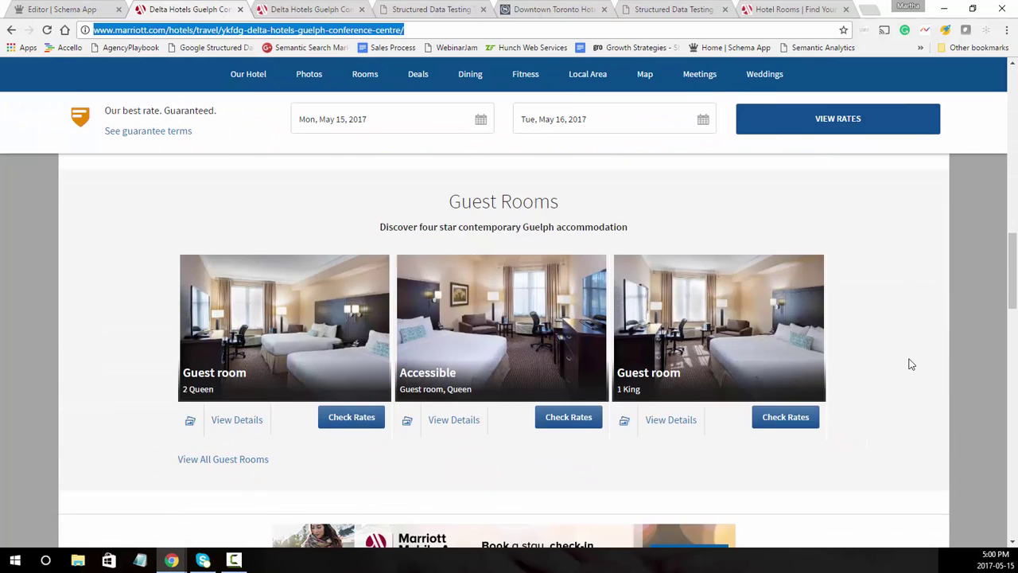
{"action": "scroll", "coordinate": [911, 365], "scroll_direction": "down", "scroll_amount": 6}
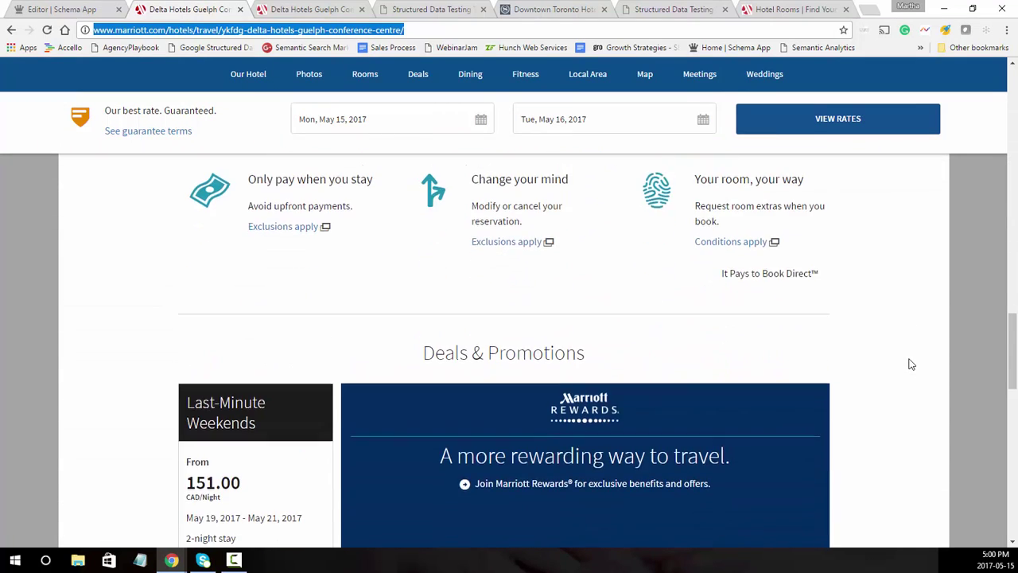
{"action": "scroll", "coordinate": [911, 365], "scroll_direction": "down", "scroll_amount": 2}
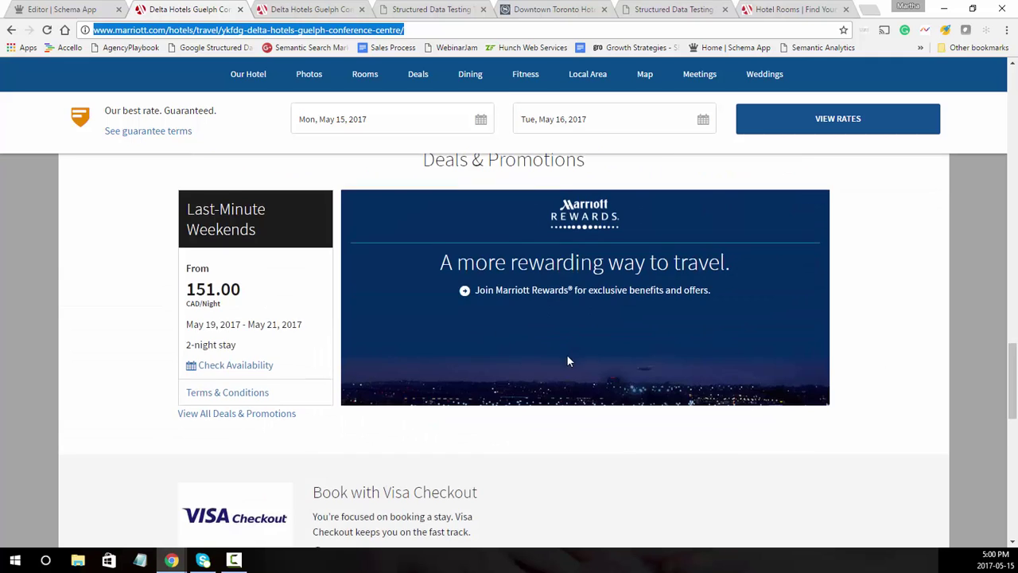
{"action": "scroll", "coordinate": [584, 384], "scroll_direction": "down", "scroll_amount": 7}
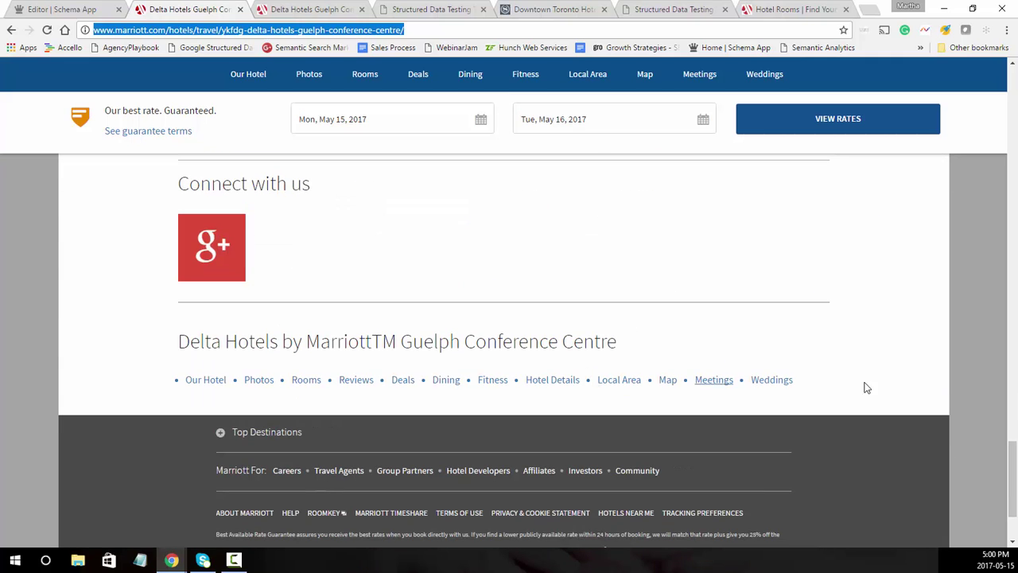
{"action": "left_click_drag", "start_coordinate": [1011, 477], "coordinate": [1007, 179]}
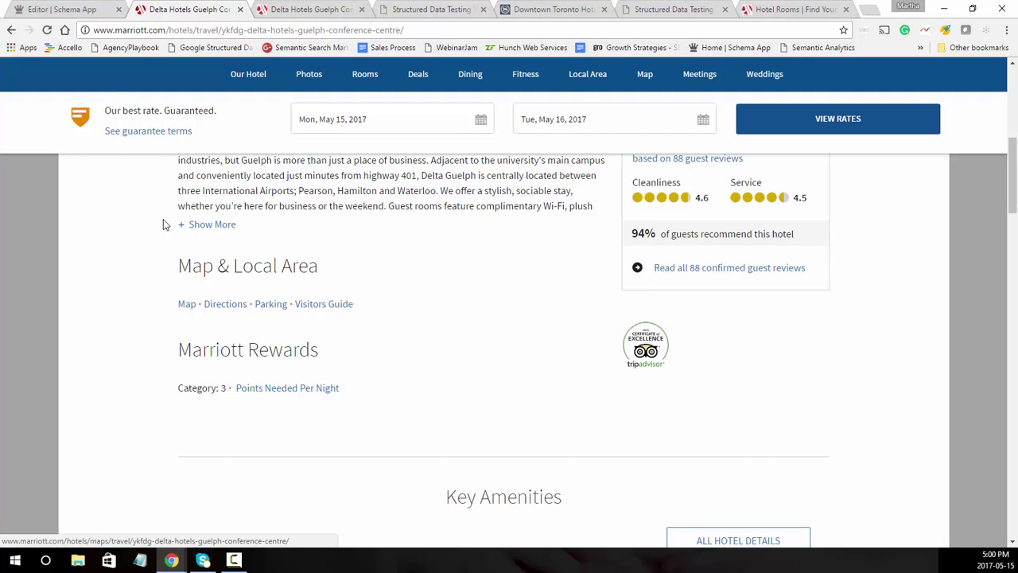
{"action": "left_click", "coordinate": [77, 12]}
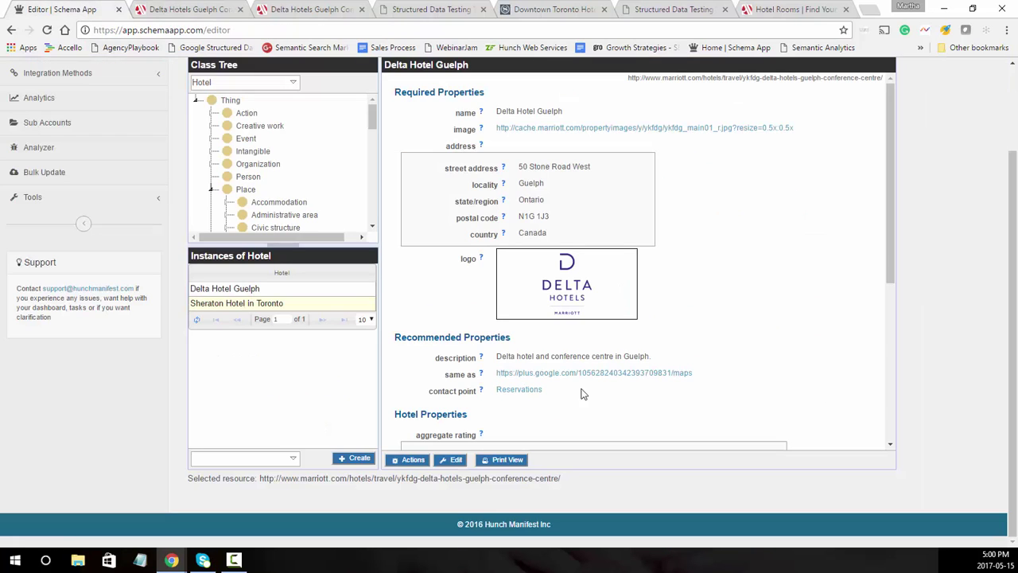
In Image Repair, set up the logo at 220×110 and the hotel photo at 1024×550
{"action": "left_click", "coordinate": [39, 202]}
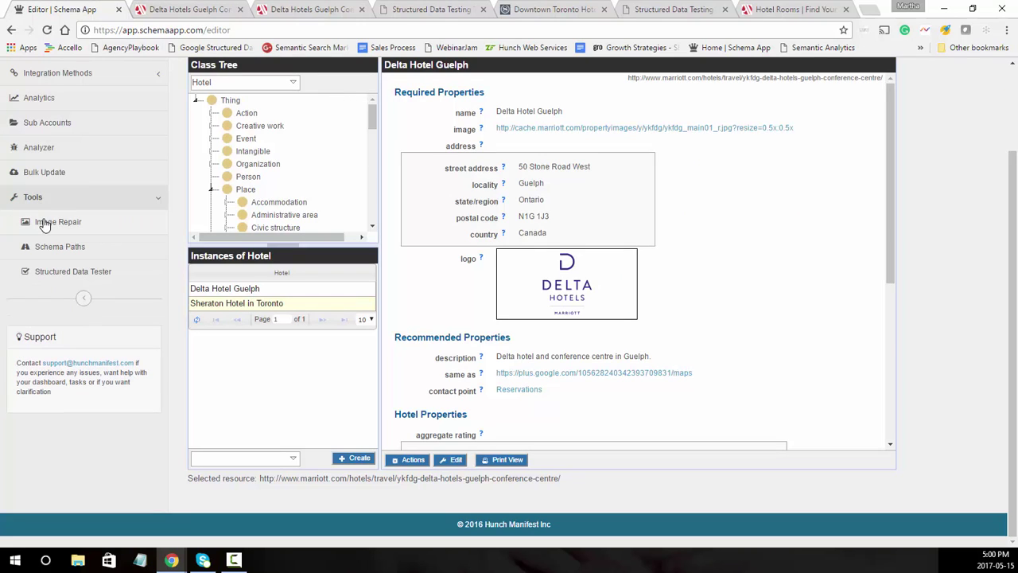
{"action": "left_click", "coordinate": [44, 225]}
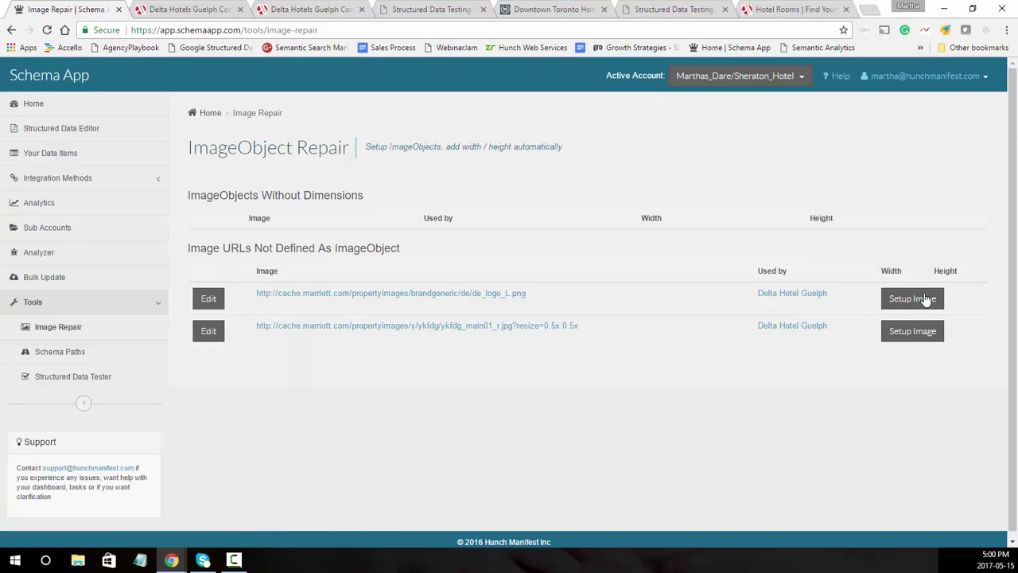
{"action": "left_click", "coordinate": [926, 299]}
{"action": "left_click", "coordinate": [912, 330]}
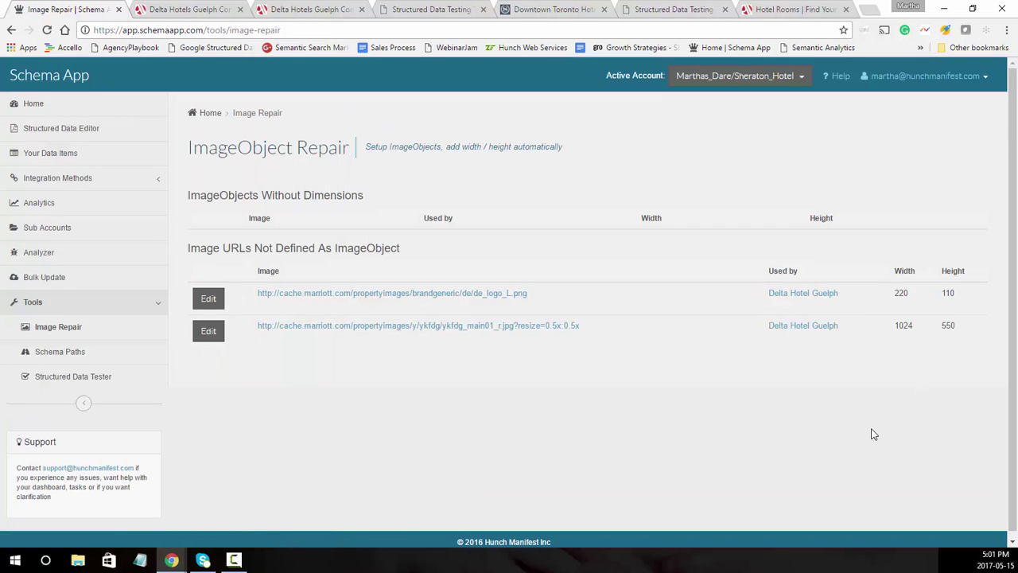